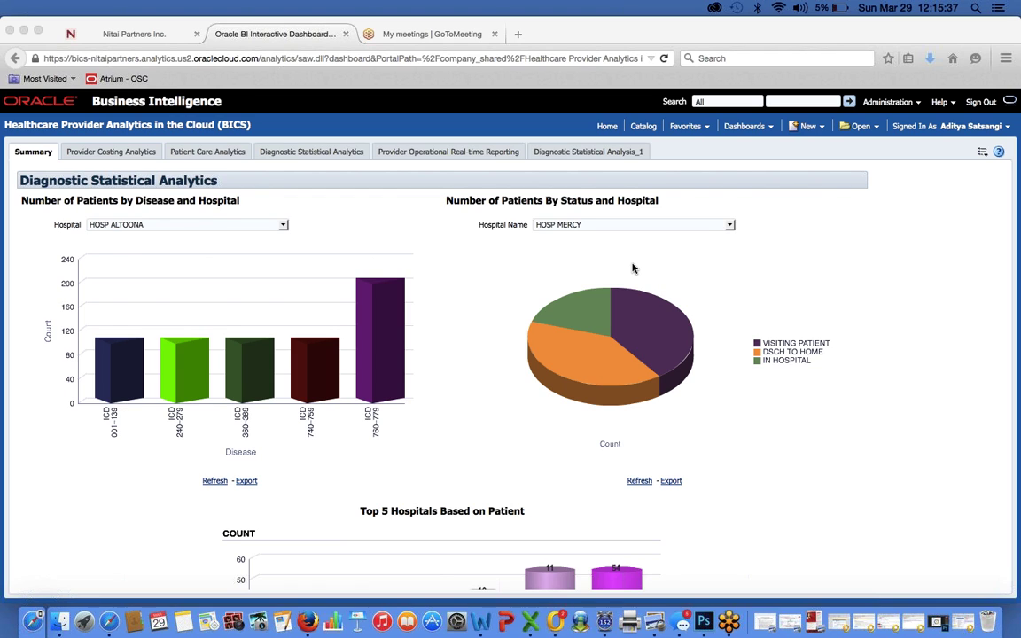
Choose HOSP NORTHWEST for the disease chart and HOSP PRESBYTERIAN SHADSYDE for the patient-status pie
{"action": "scroll", "coordinate": [633, 267], "scroll_direction": "down", "scroll_amount": 2}
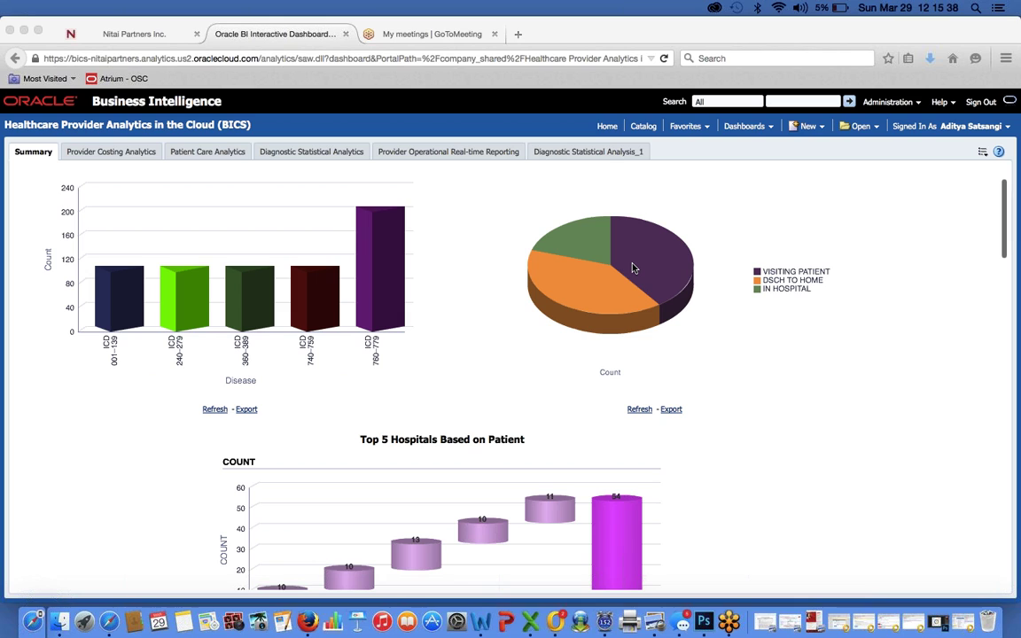
{"action": "scroll", "coordinate": [632, 267], "scroll_direction": "up", "scroll_amount": 2}
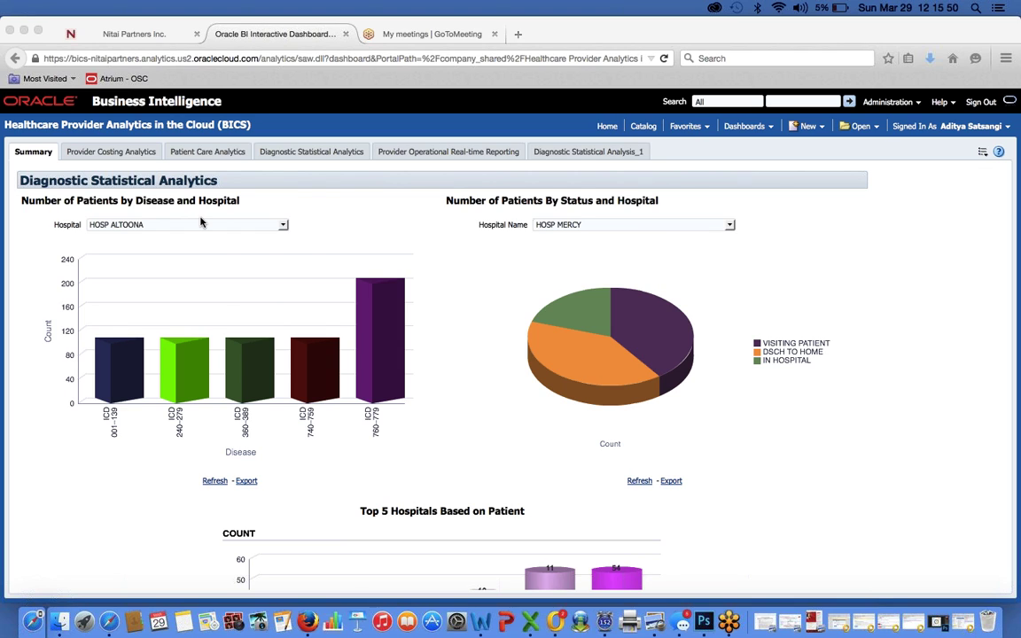
{"action": "left_click", "coordinate": [283, 229]}
{"action": "left_click", "coordinate": [283, 227]}
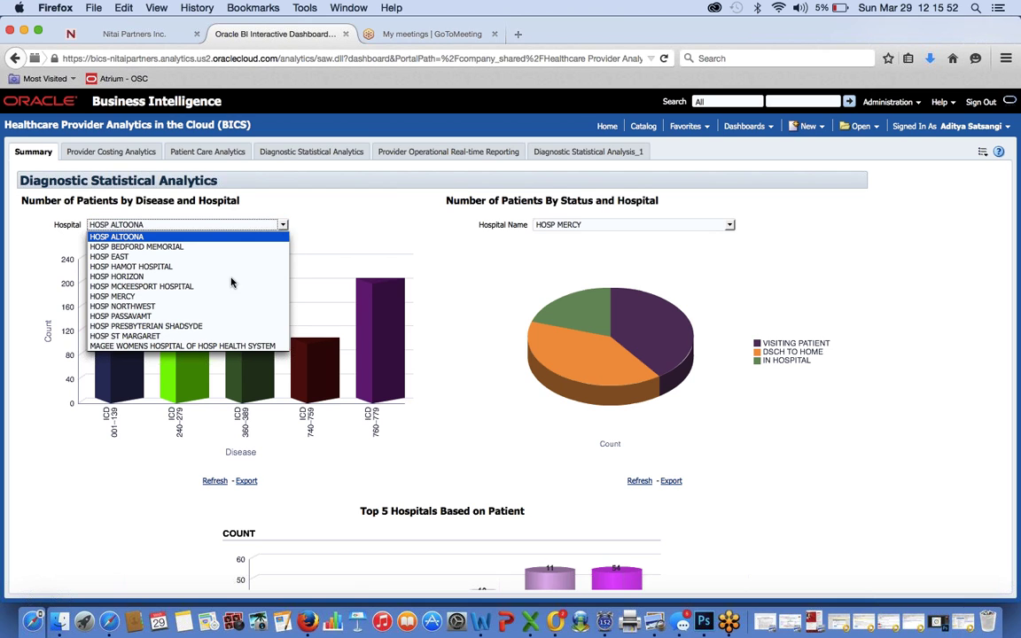
{"action": "left_click", "coordinate": [219, 306]}
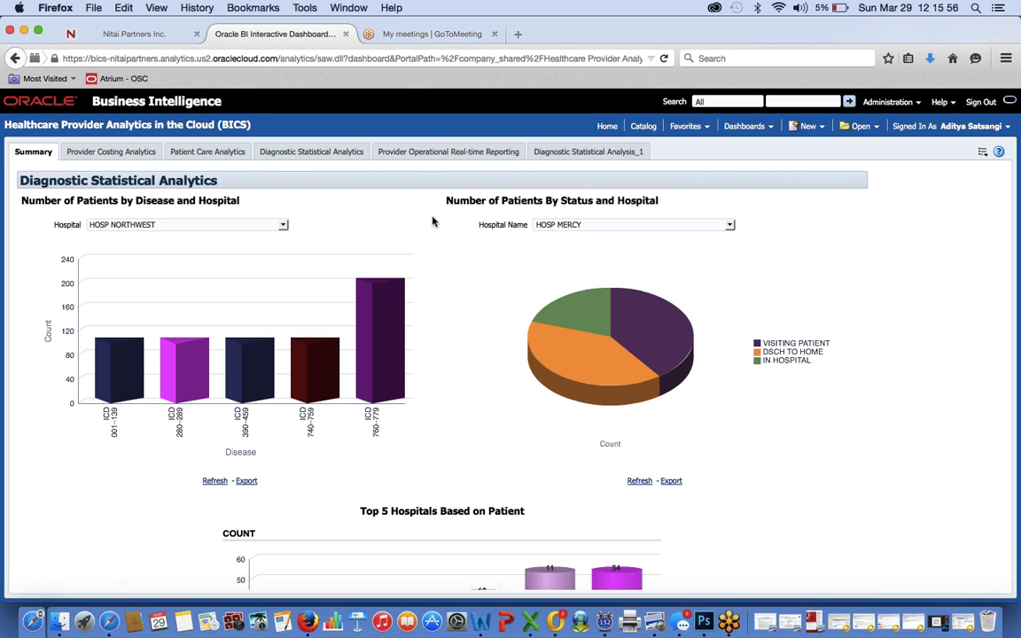
{"action": "left_click", "coordinate": [693, 224]}
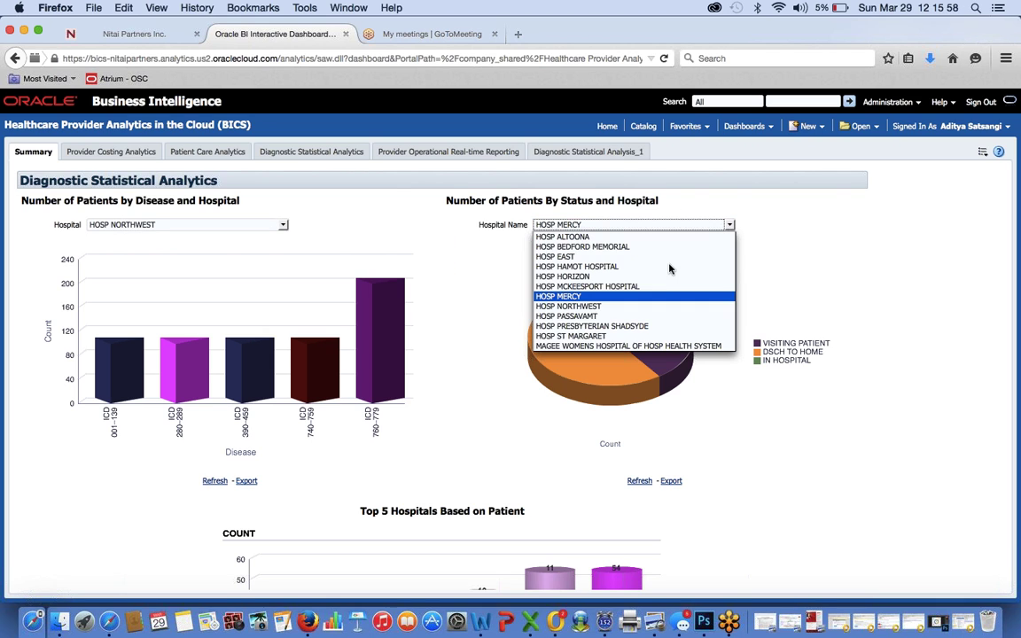
{"action": "left_click", "coordinate": [655, 327]}
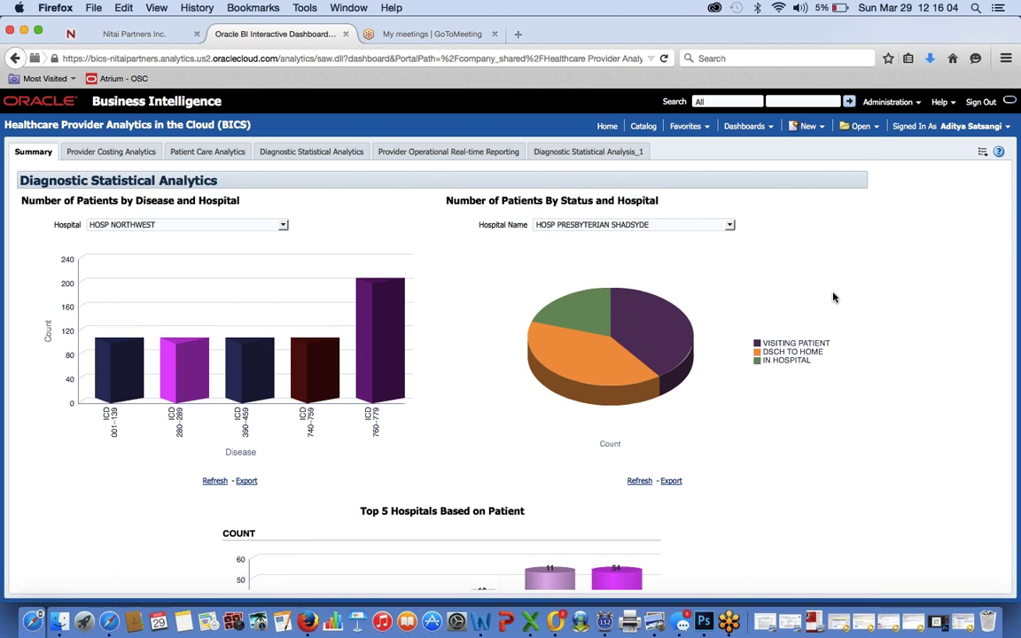
Scroll down to the Provider Costing Analytics section
{"action": "scroll", "coordinate": [833, 297], "scroll_direction": "down", "scroll_amount": 3}
{"action": "scroll", "coordinate": [833, 297], "scroll_direction": "down", "scroll_amount": 4}
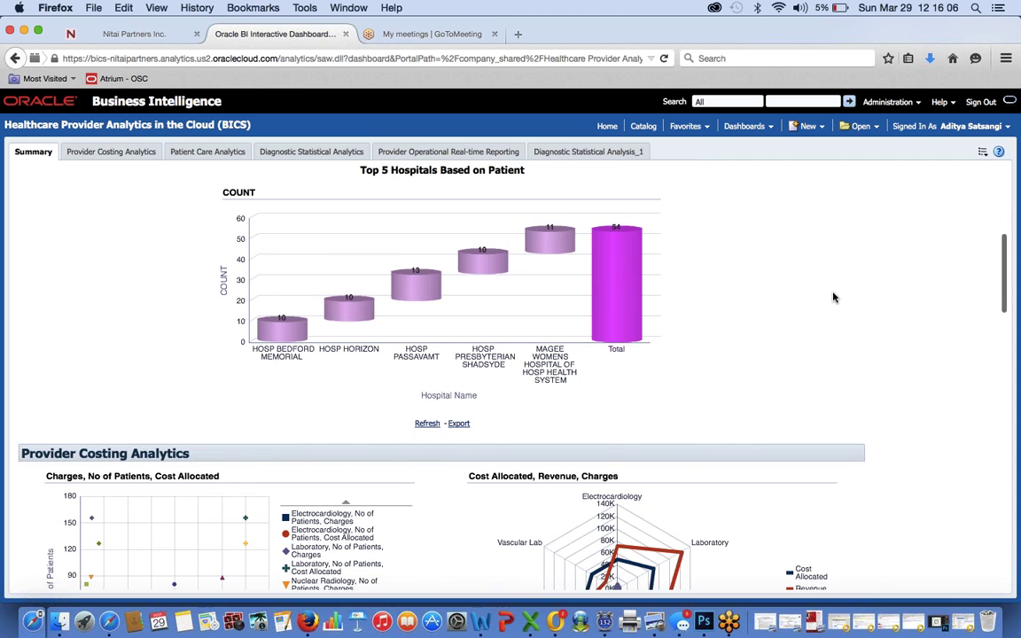
{"action": "scroll", "coordinate": [833, 297], "scroll_direction": "down", "scroll_amount": 2}
{"action": "scroll", "coordinate": [833, 297], "scroll_direction": "down", "scroll_amount": 2}
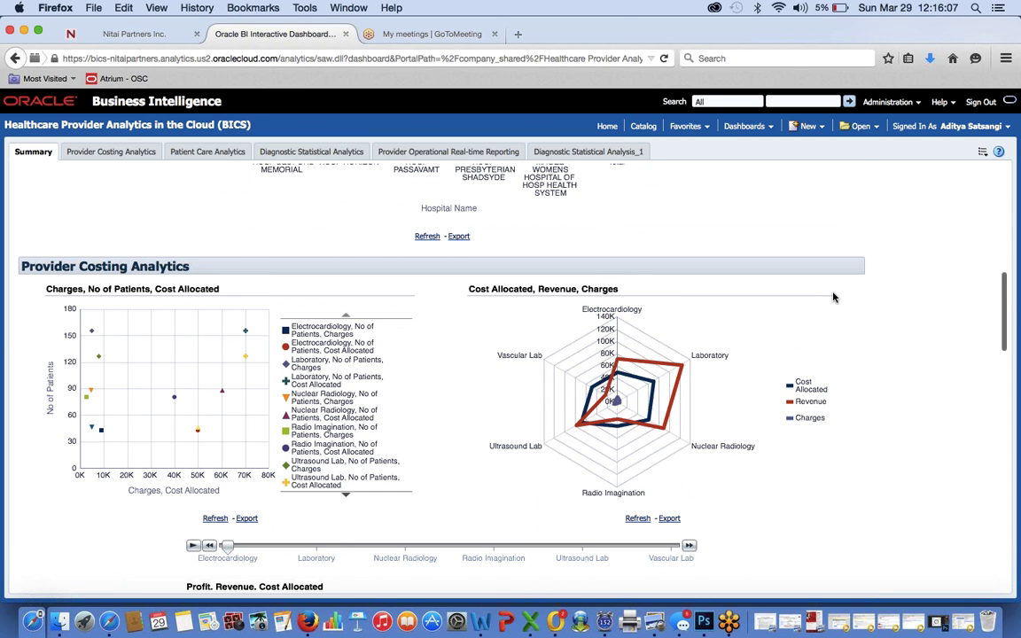
{"action": "scroll", "coordinate": [833, 297], "scroll_direction": "down", "scroll_amount": 2}
{"action": "scroll", "coordinate": [833, 297], "scroll_direction": "up", "scroll_amount": 1}
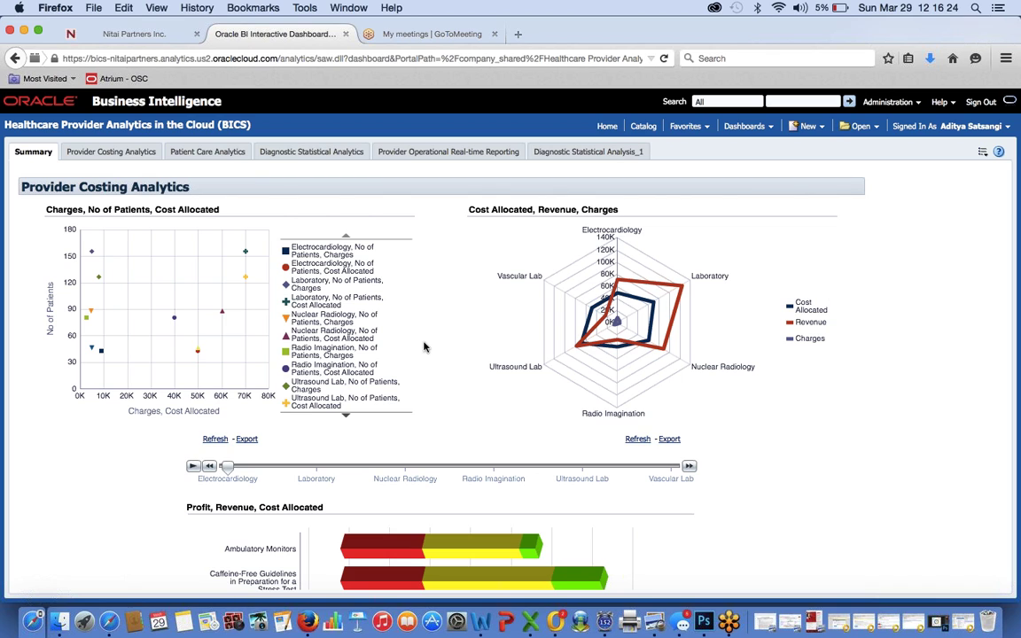
Auto-play the service-department slider and scroll down to Admission Statistical Analytics for HOSP ALTOONA
{"action": "left_click", "coordinate": [193, 468]}
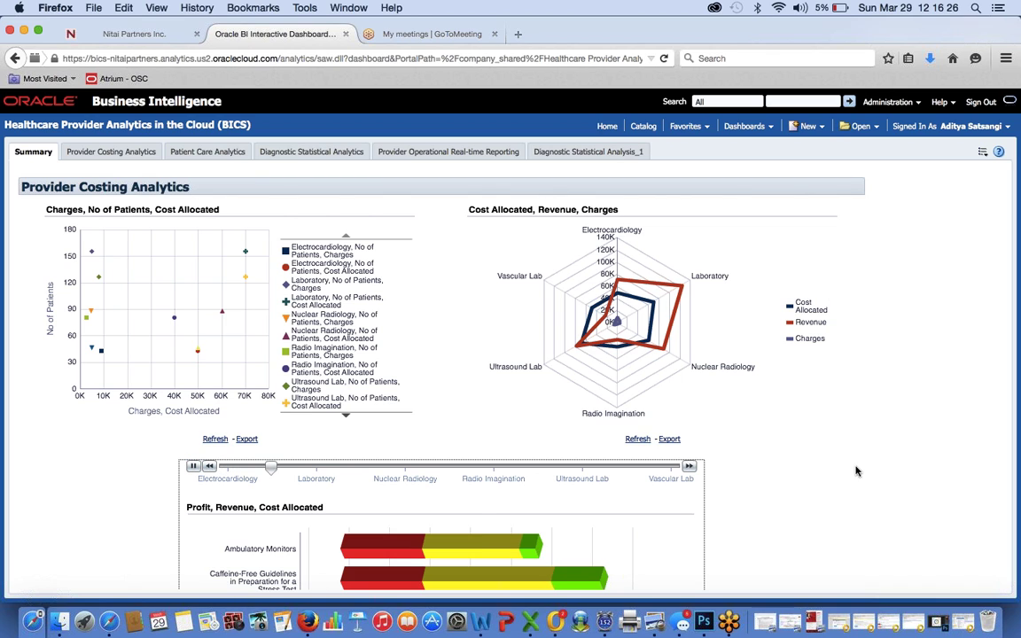
{"action": "scroll", "coordinate": [845, 466], "scroll_direction": "down", "scroll_amount": 1}
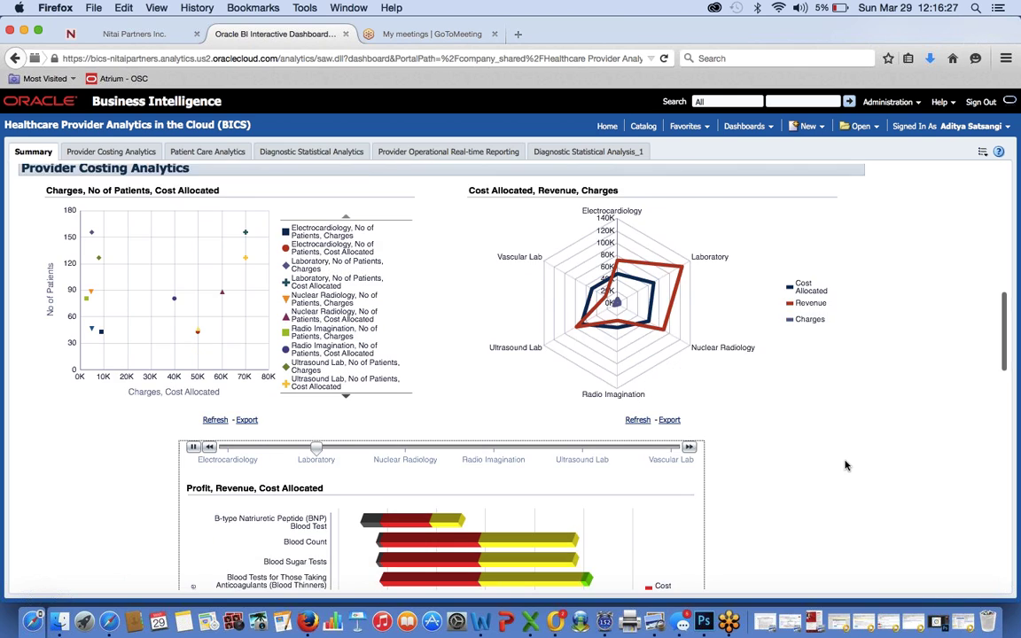
{"action": "scroll", "coordinate": [845, 466], "scroll_direction": "down", "scroll_amount": 2}
{"action": "scroll", "coordinate": [846, 465], "scroll_direction": "down", "scroll_amount": 2}
{"action": "scroll", "coordinate": [845, 465], "scroll_direction": "down", "scroll_amount": 1}
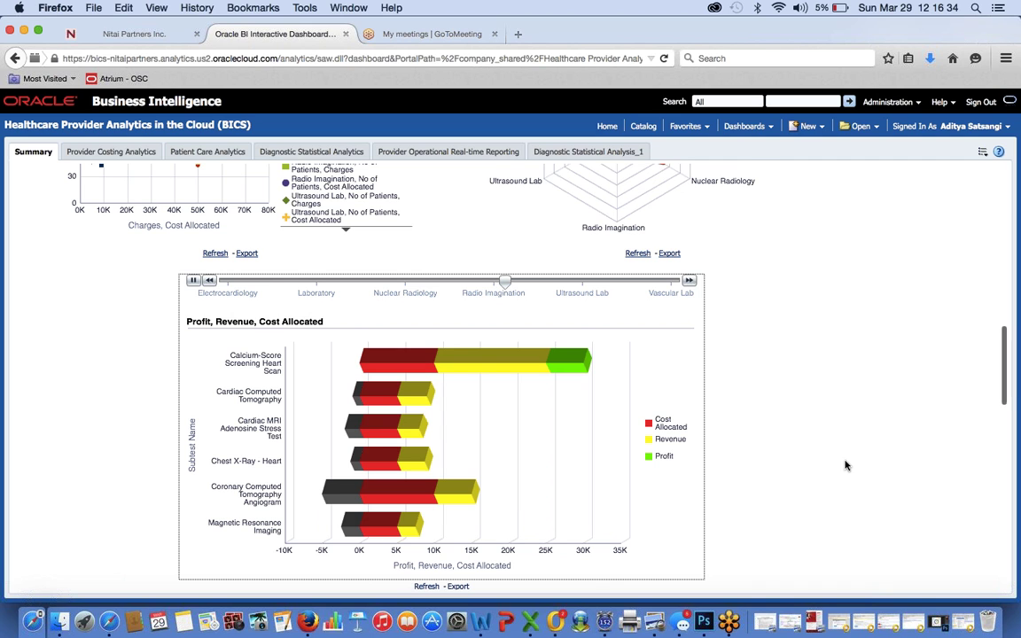
{"action": "scroll", "coordinate": [845, 466], "scroll_direction": "down", "scroll_amount": 1}
{"action": "scroll", "coordinate": [782, 465], "scroll_direction": "down", "scroll_amount": 3}
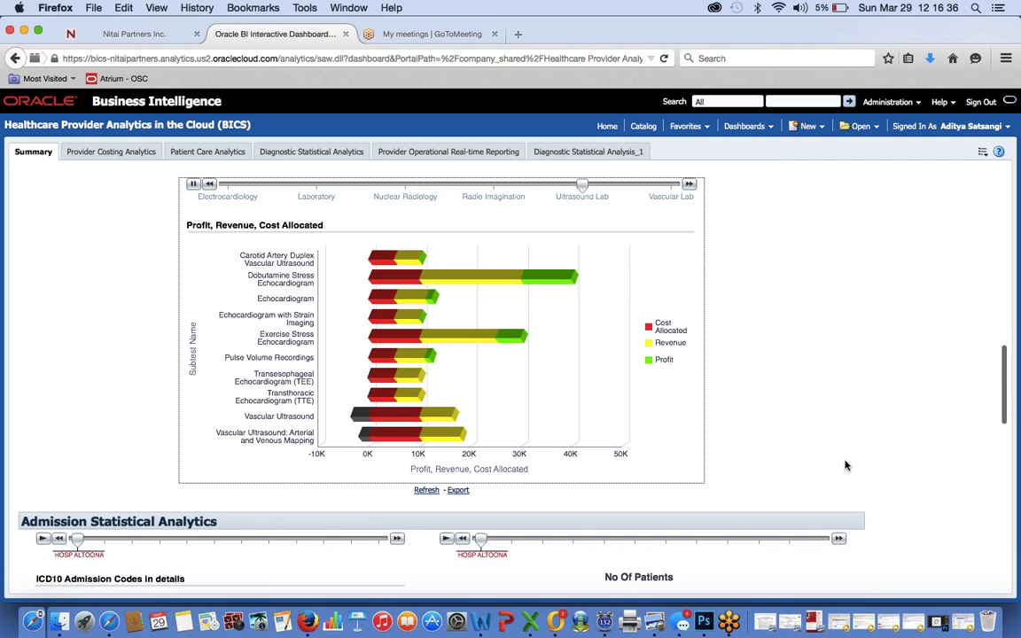
{"action": "scroll", "coordinate": [846, 465], "scroll_direction": "up", "scroll_amount": 6}
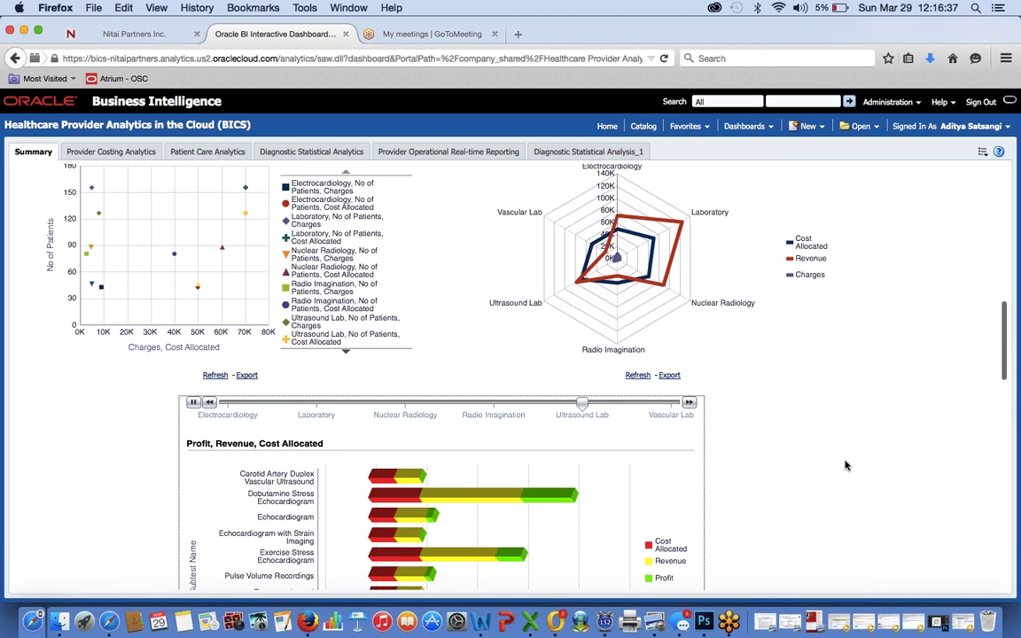
{"action": "scroll", "coordinate": [845, 465], "scroll_direction": "down", "scroll_amount": 2}
{"action": "scroll", "coordinate": [846, 465], "scroll_direction": "down", "scroll_amount": 2}
Start both Admission Statistical Analytics charts cycling through hospitals automatically
{"action": "scroll", "coordinate": [845, 465], "scroll_direction": "down", "scroll_amount": 4}
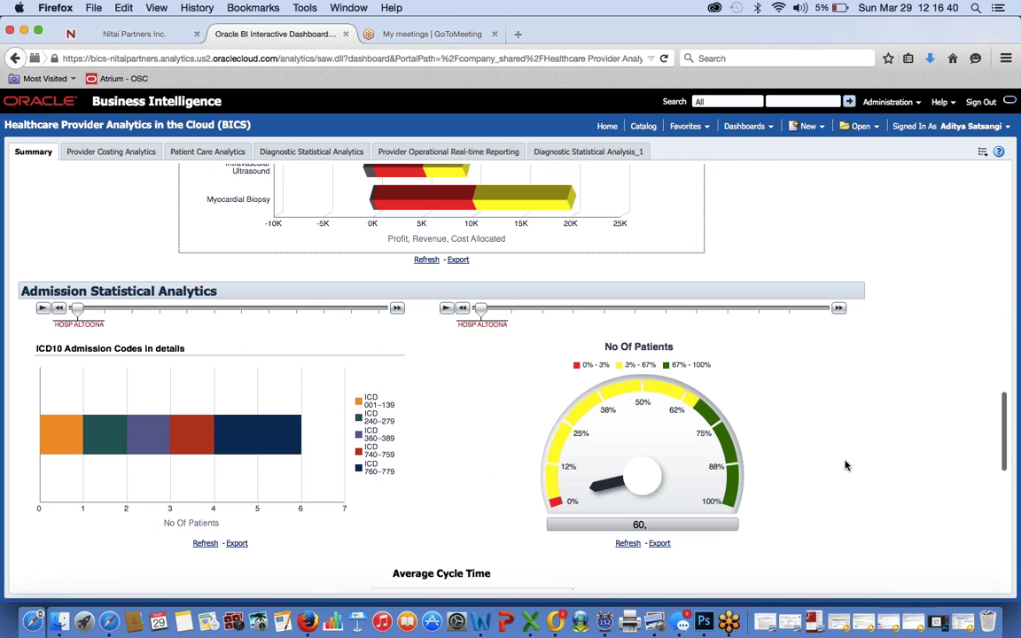
{"action": "scroll", "coordinate": [846, 465], "scroll_direction": "down", "scroll_amount": 2}
{"action": "scroll", "coordinate": [845, 465], "scroll_direction": "down", "scroll_amount": 2}
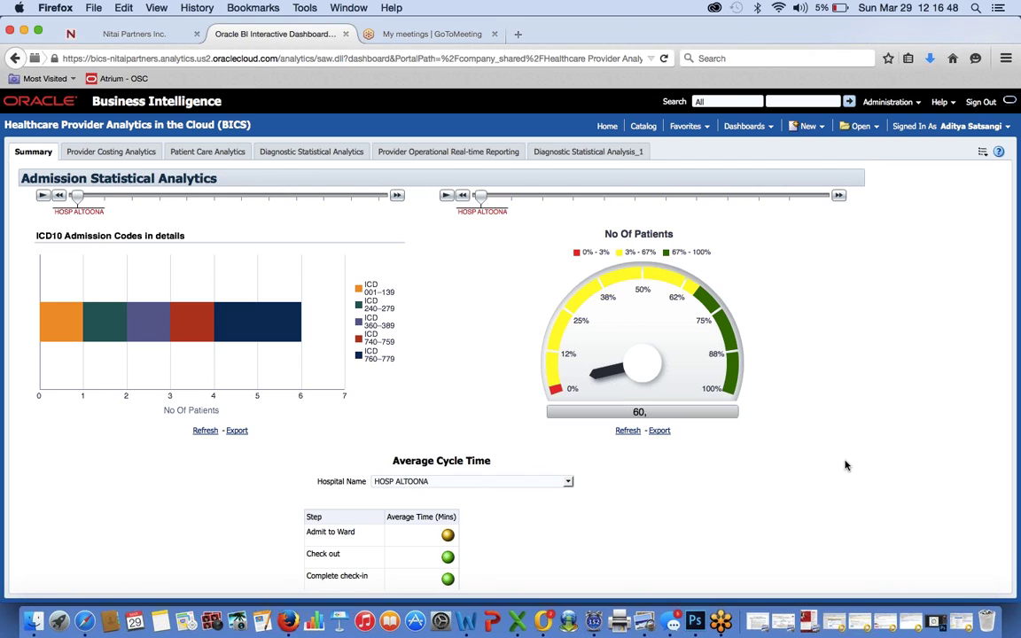
{"action": "left_click", "coordinate": [43, 197]}
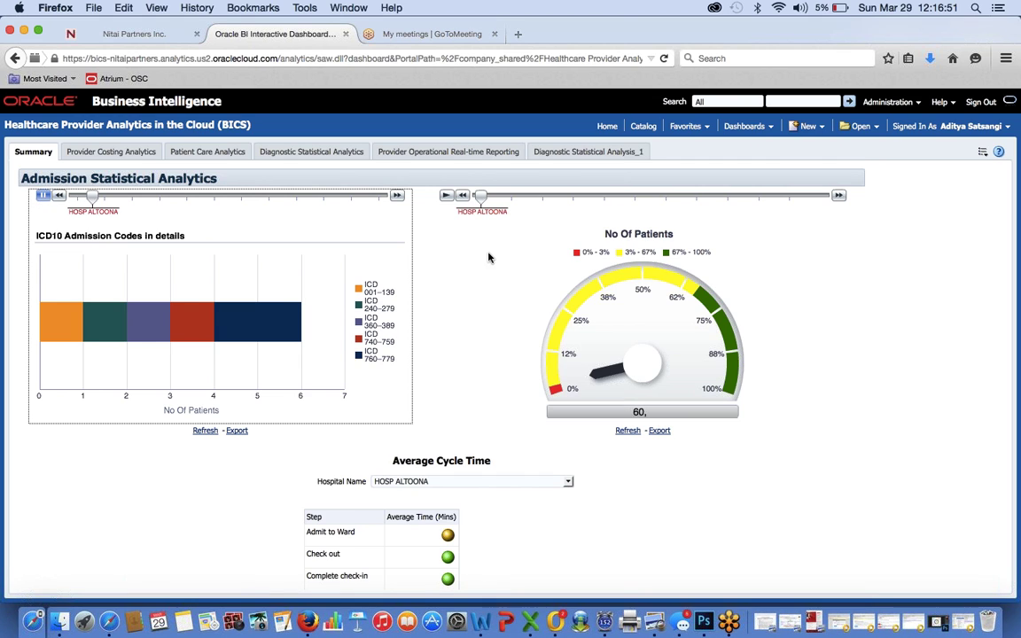
{"action": "left_click", "coordinate": [446, 196]}
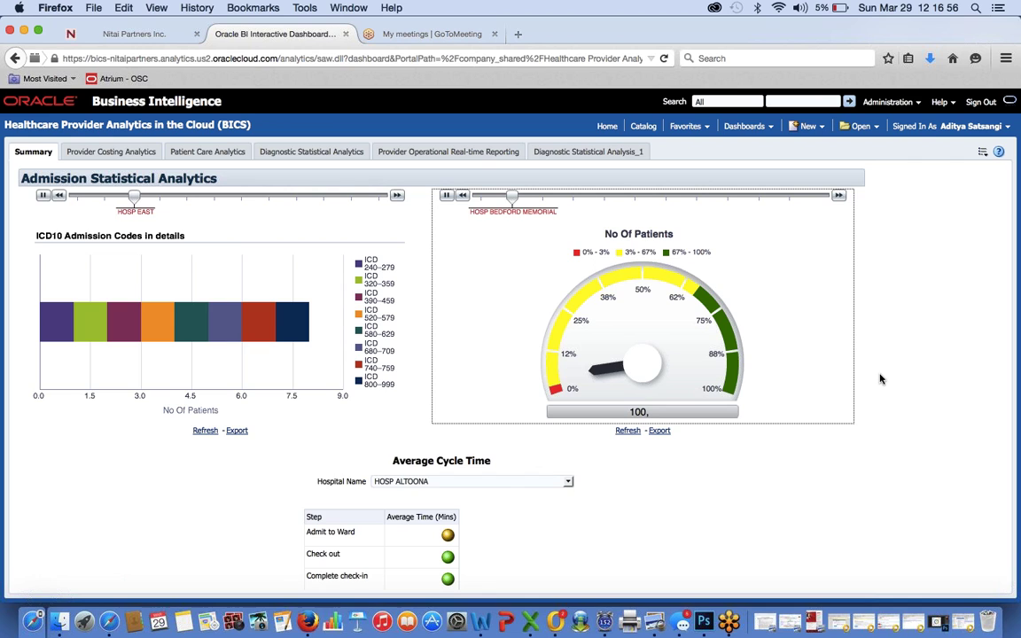
Show Average Cycle Time for HOSP PASSAVAMT and scroll to Staff Statistical Analytics
{"action": "scroll", "coordinate": [880, 379], "scroll_direction": "down", "scroll_amount": 3}
{"action": "scroll", "coordinate": [880, 379], "scroll_direction": "down", "scroll_amount": 4}
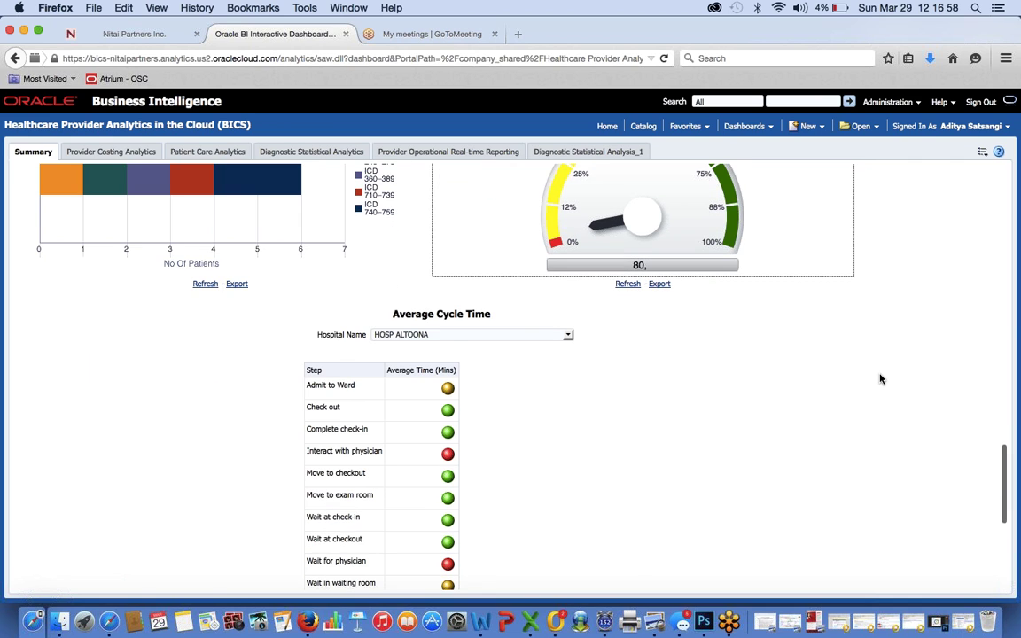
{"action": "scroll", "coordinate": [880, 380], "scroll_direction": "down", "scroll_amount": 4}
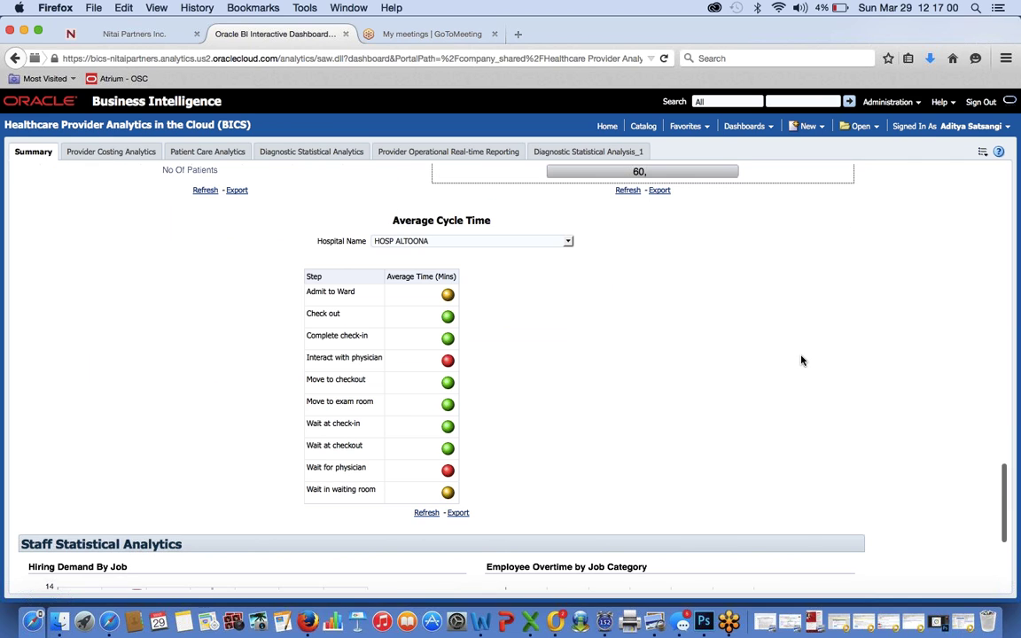
{"action": "left_click", "coordinate": [567, 242]}
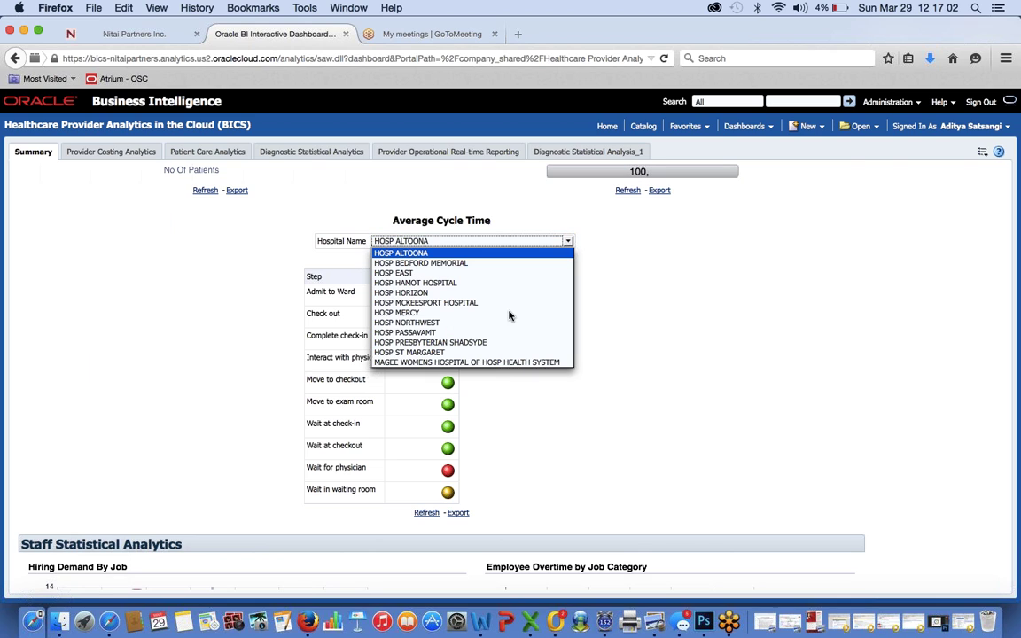
{"action": "left_click", "coordinate": [498, 334]}
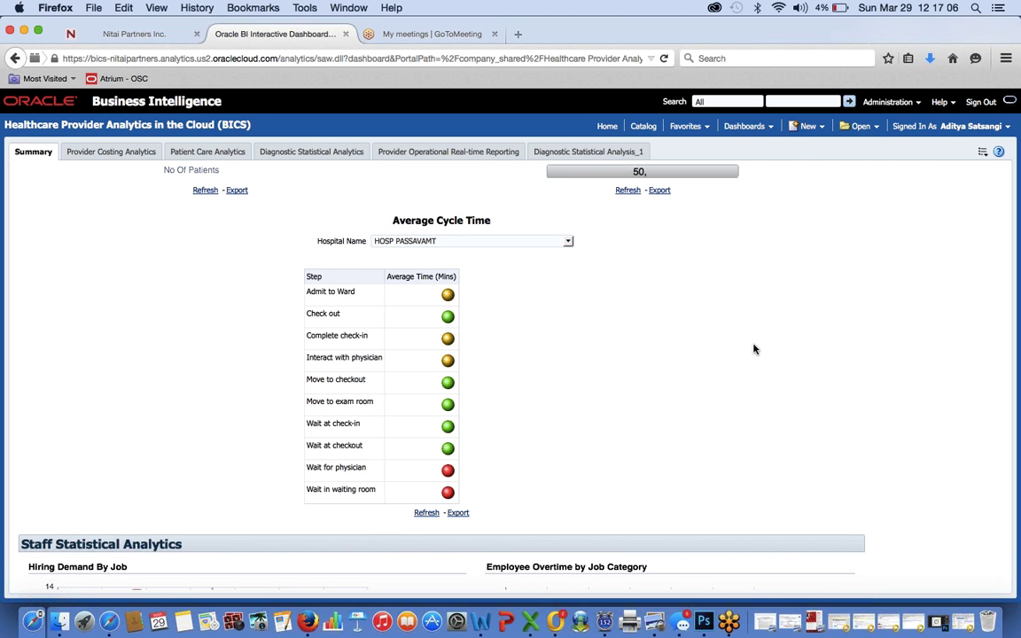
{"action": "scroll", "coordinate": [754, 348], "scroll_direction": "down", "scroll_amount": 2}
{"action": "scroll", "coordinate": [754, 348], "scroll_direction": "down", "scroll_amount": 3}
{"action": "scroll", "coordinate": [753, 349], "scroll_direction": "down", "scroll_amount": 2}
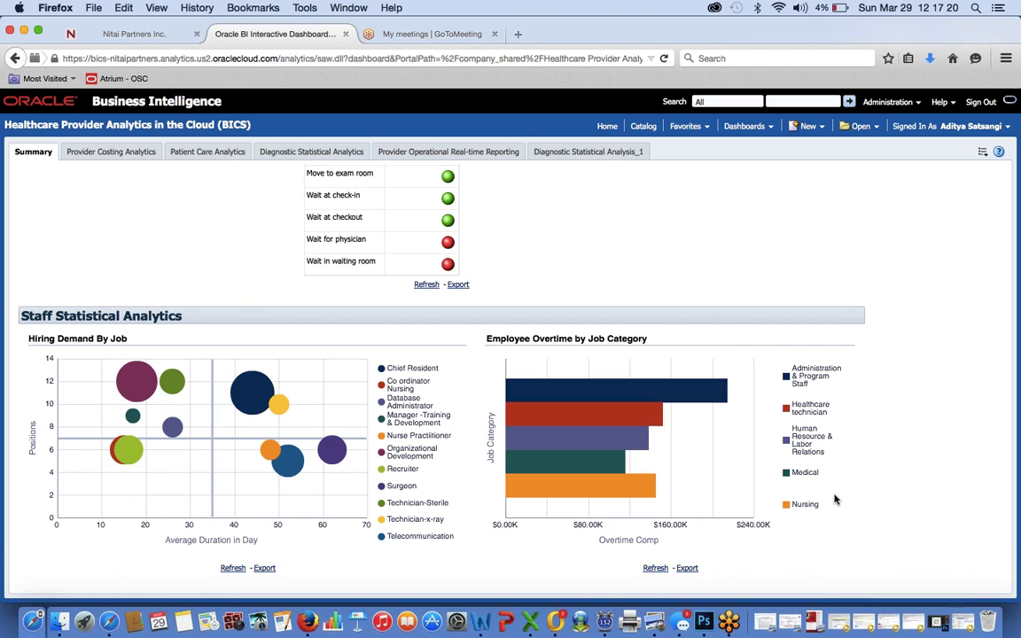
{"action": "scroll", "coordinate": [834, 500], "scroll_direction": "up", "scroll_amount": 8}
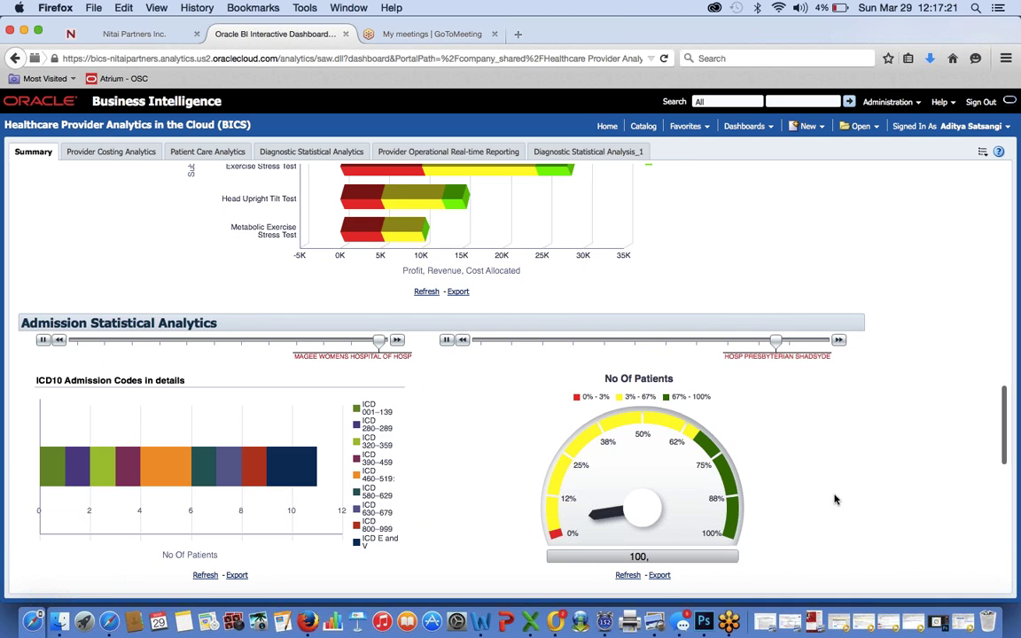
{"action": "scroll", "coordinate": [834, 500], "scroll_direction": "up", "scroll_amount": 5}
{"action": "scroll", "coordinate": [834, 500], "scroll_direction": "up", "scroll_amount": 5}
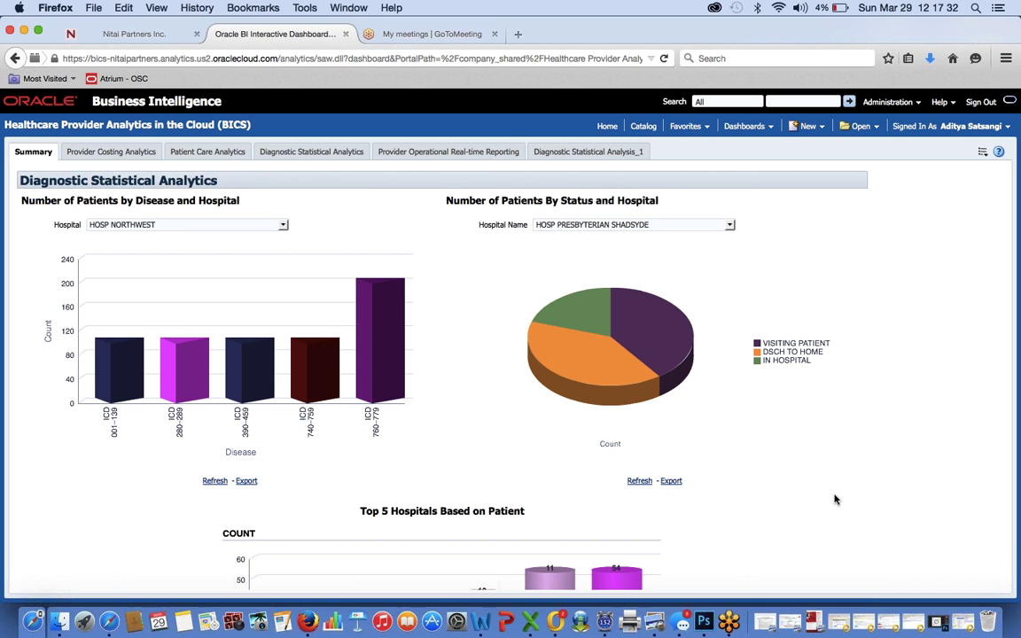
View Provider Costing Analytics, scrolling through cost allocation charts per service department and per test
{"action": "left_click", "coordinate": [138, 155]}
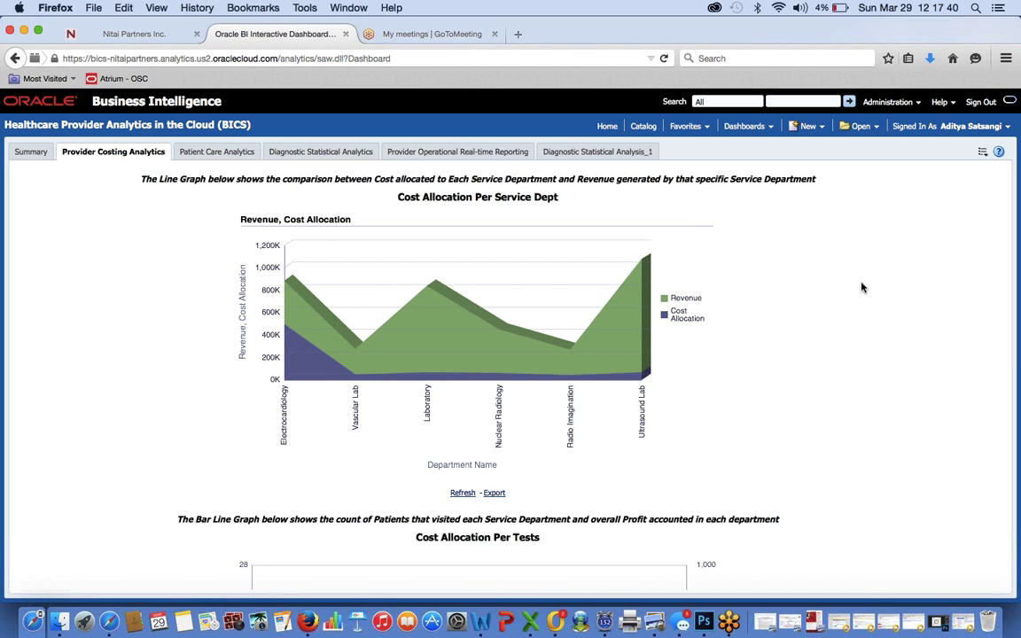
{"action": "scroll", "coordinate": [861, 287], "scroll_direction": "down", "scroll_amount": 1}
{"action": "scroll", "coordinate": [862, 287], "scroll_direction": "down", "scroll_amount": 5}
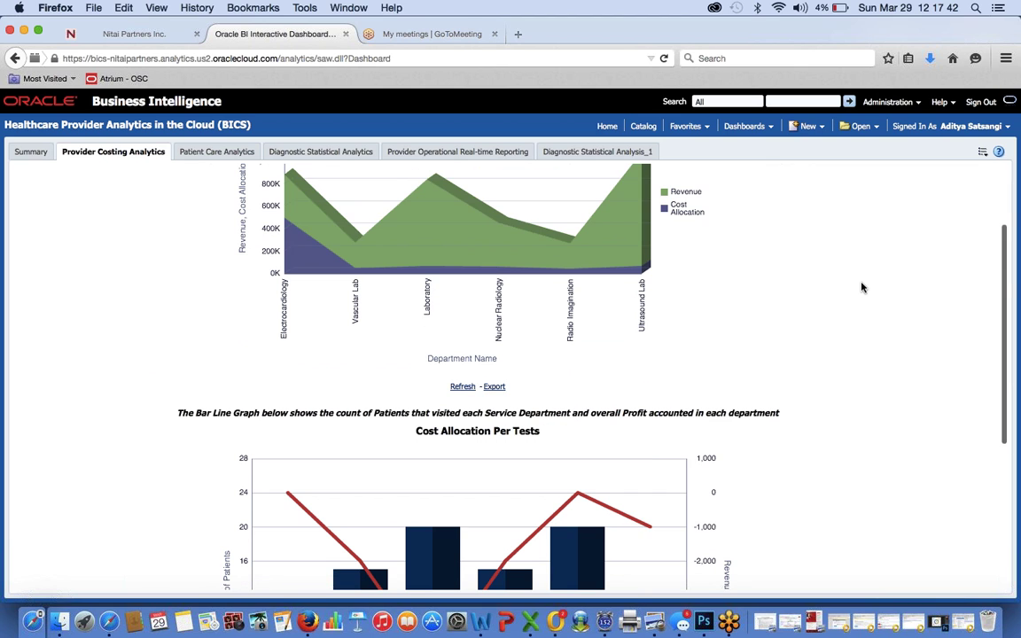
{"action": "scroll", "coordinate": [862, 287], "scroll_direction": "down", "scroll_amount": 1}
{"action": "scroll", "coordinate": [861, 287], "scroll_direction": "down", "scroll_amount": 1}
{"action": "scroll", "coordinate": [861, 287], "scroll_direction": "down", "scroll_amount": 3}
{"action": "scroll", "coordinate": [862, 287], "scroll_direction": "down", "scroll_amount": 2}
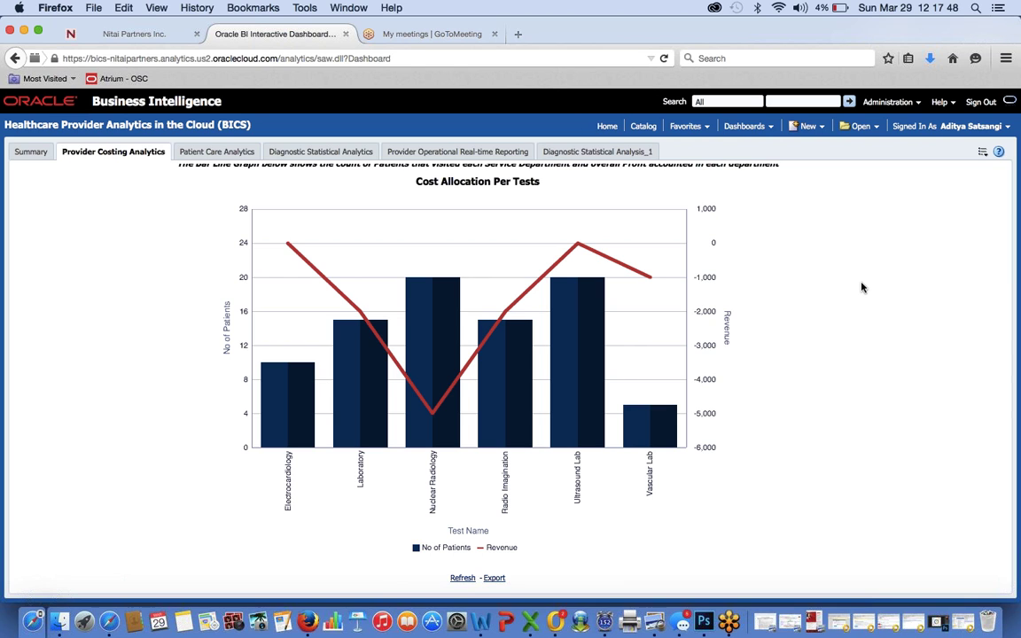
{"action": "scroll", "coordinate": [861, 287], "scroll_direction": "up", "scroll_amount": 10}
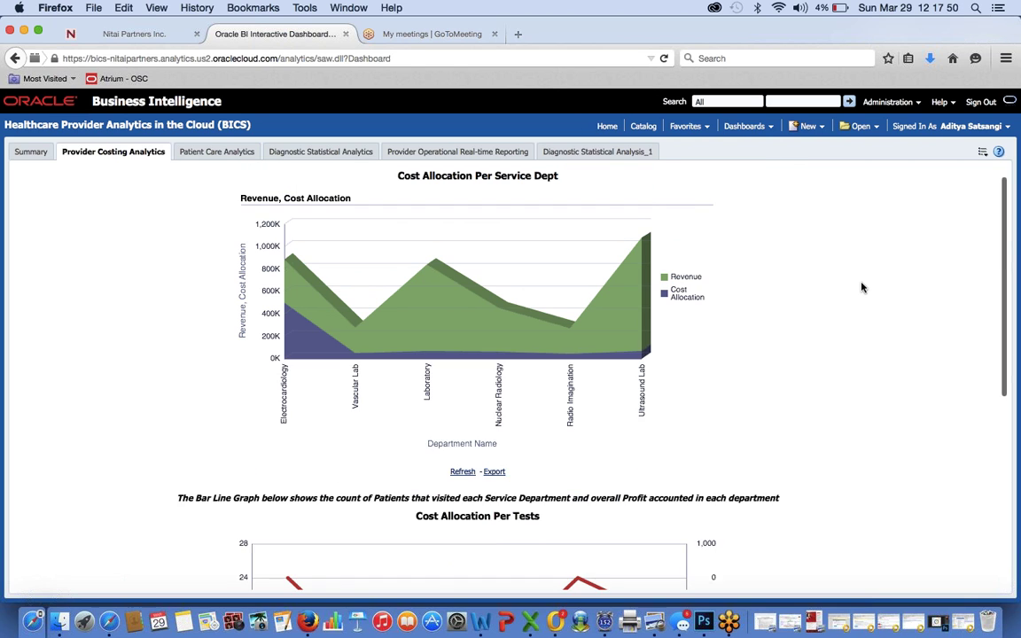
{"action": "scroll", "coordinate": [862, 287], "scroll_direction": "up", "scroll_amount": 1}
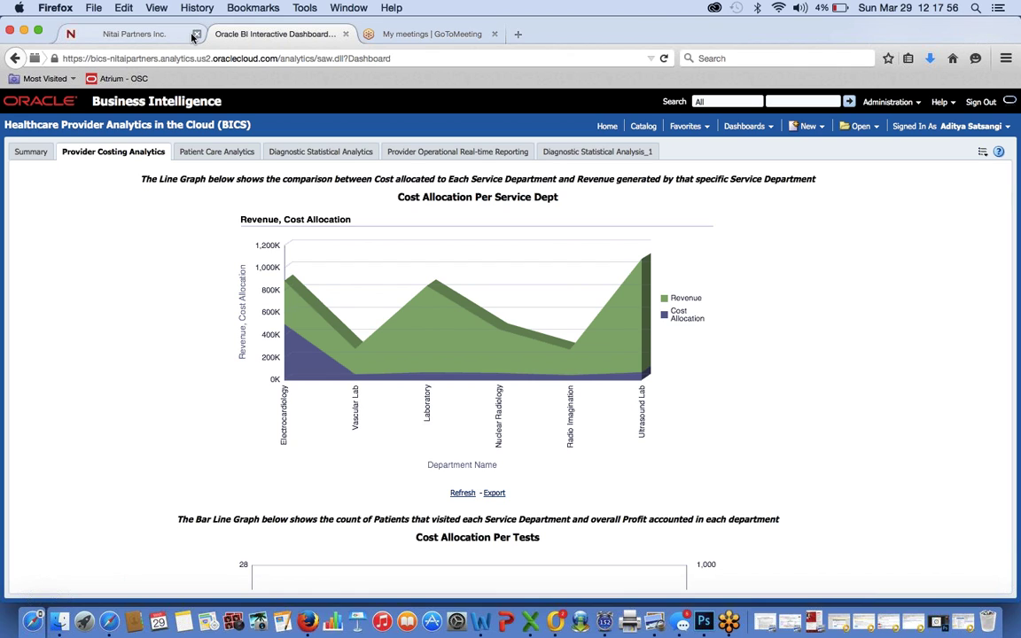
On Patient Care Analytics, filter the admission-process tree map to HOSP NORTHWEST
{"action": "left_click", "coordinate": [210, 158]}
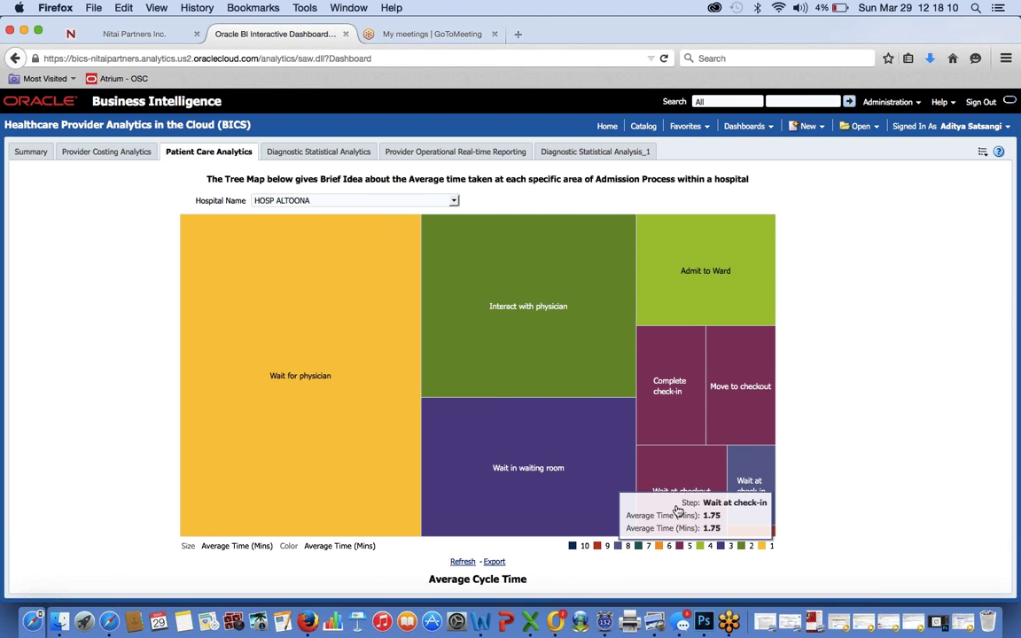
{"action": "mouse_move", "coordinate": [564, 503]}
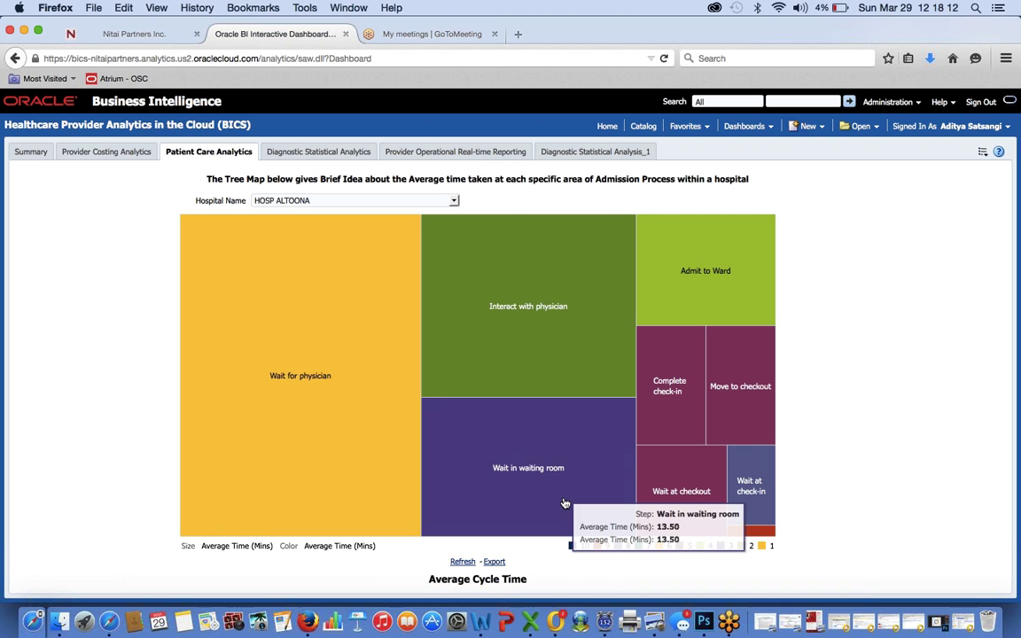
{"action": "left_click", "coordinate": [361, 204]}
{"action": "left_click", "coordinate": [331, 292]}
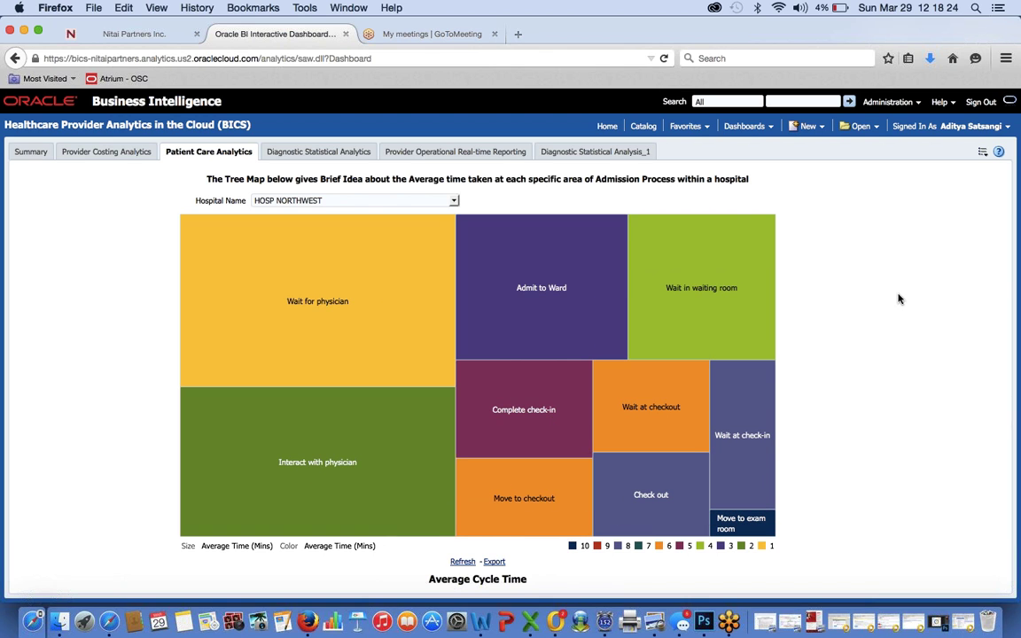
In Diagnostic Statistical Analytics, drill the Count chart into disease group 286–287's two patients
{"action": "left_click", "coordinate": [321, 153]}
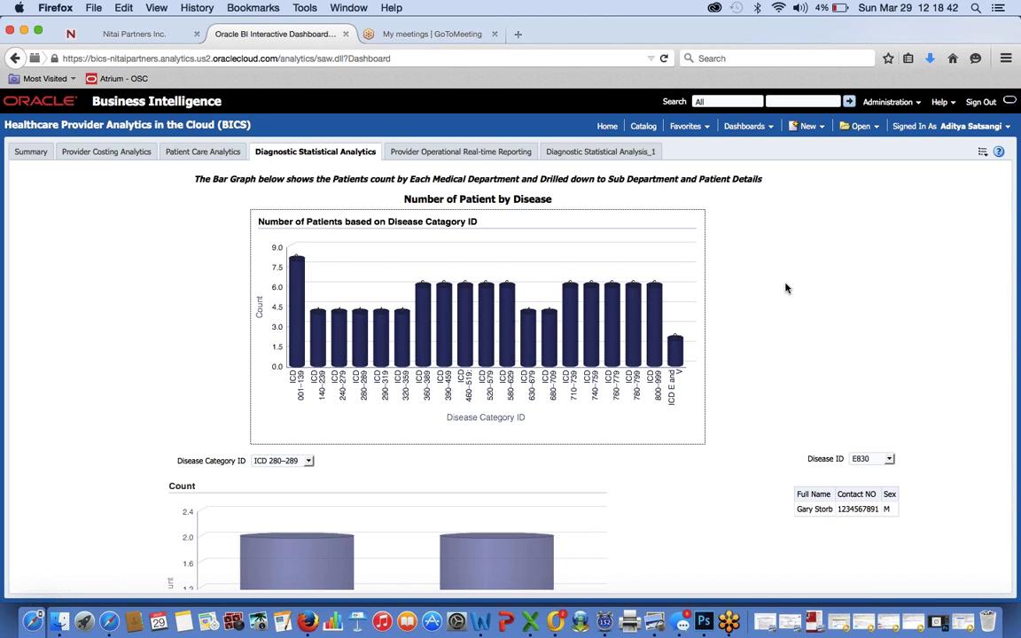
{"action": "scroll", "coordinate": [786, 288], "scroll_direction": "down", "scroll_amount": 2}
{"action": "scroll", "coordinate": [544, 565], "scroll_direction": "down", "scroll_amount": 2}
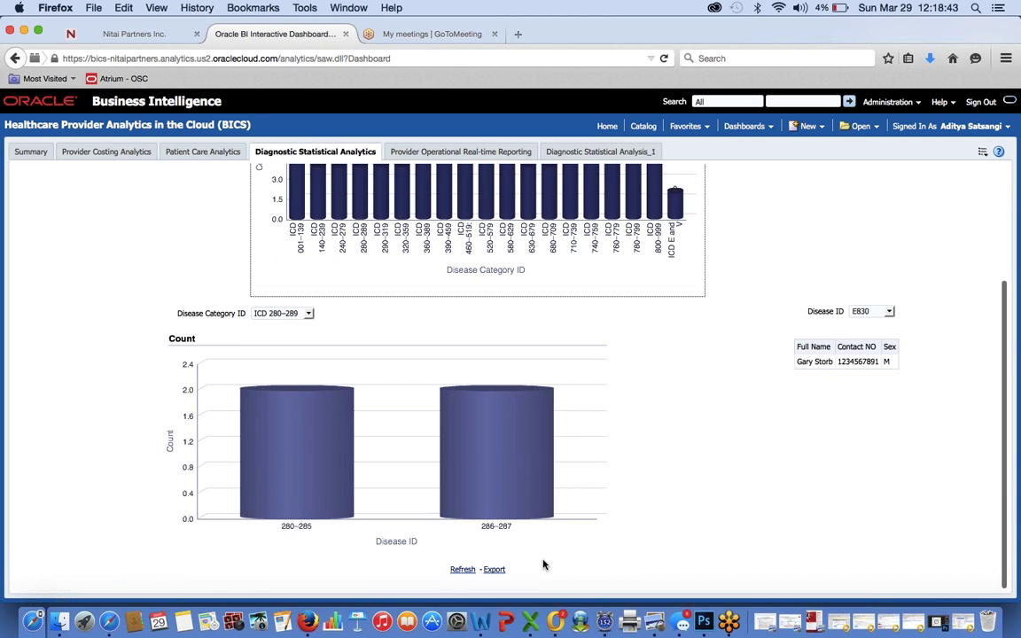
{"action": "left_click", "coordinate": [506, 529]}
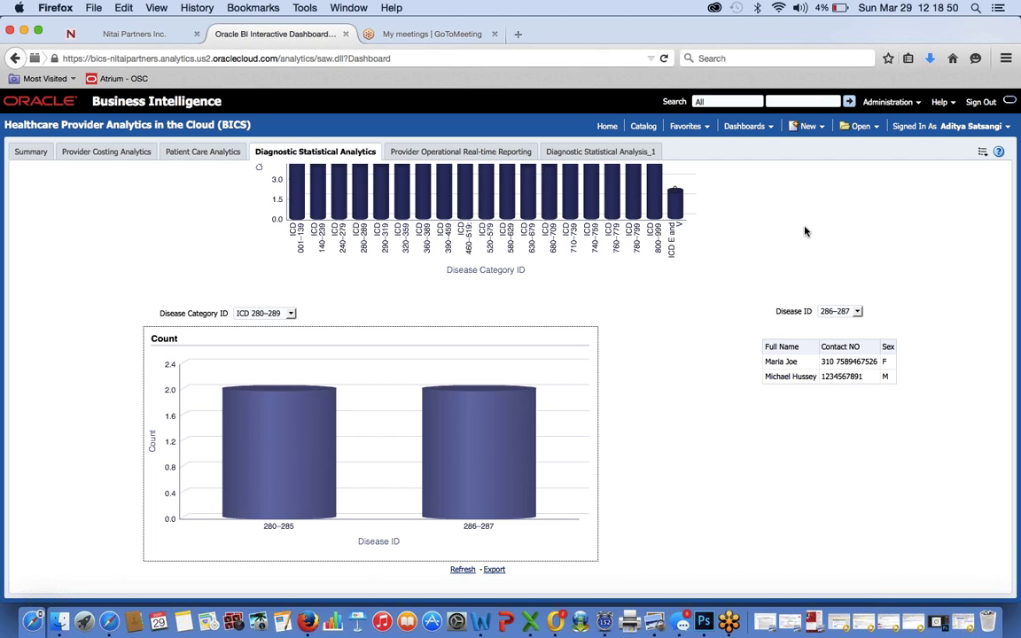
{"action": "left_click", "coordinate": [453, 153]}
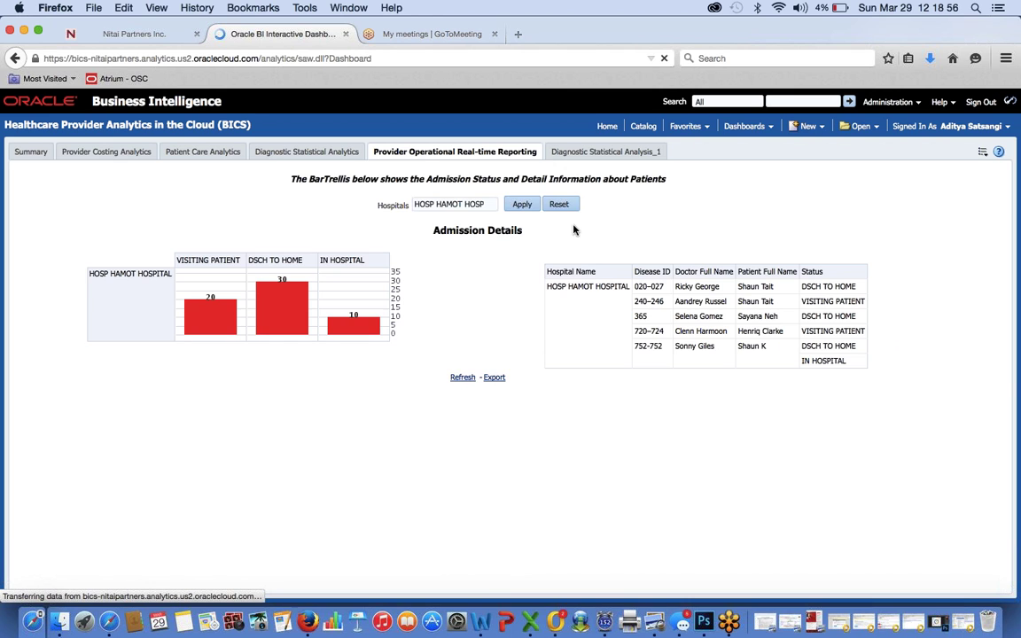
Add HOSP BEDFORD MEMORIAL, HOSP EAST and HOSP HORIZON to the Hospitals filter and apply
{"action": "left_click", "coordinate": [488, 206]}
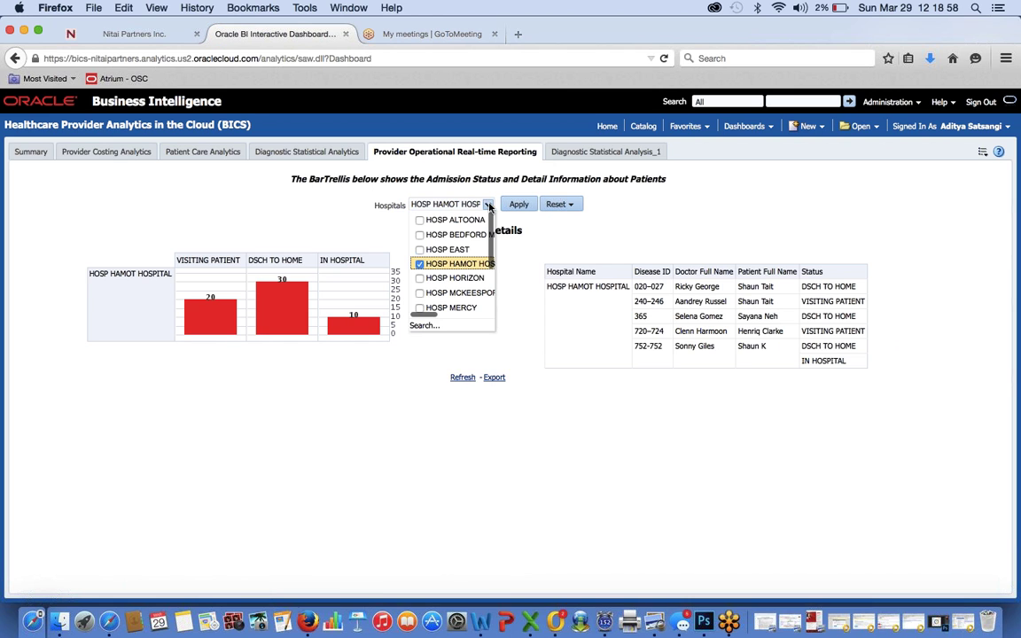
{"action": "left_click", "coordinate": [420, 249]}
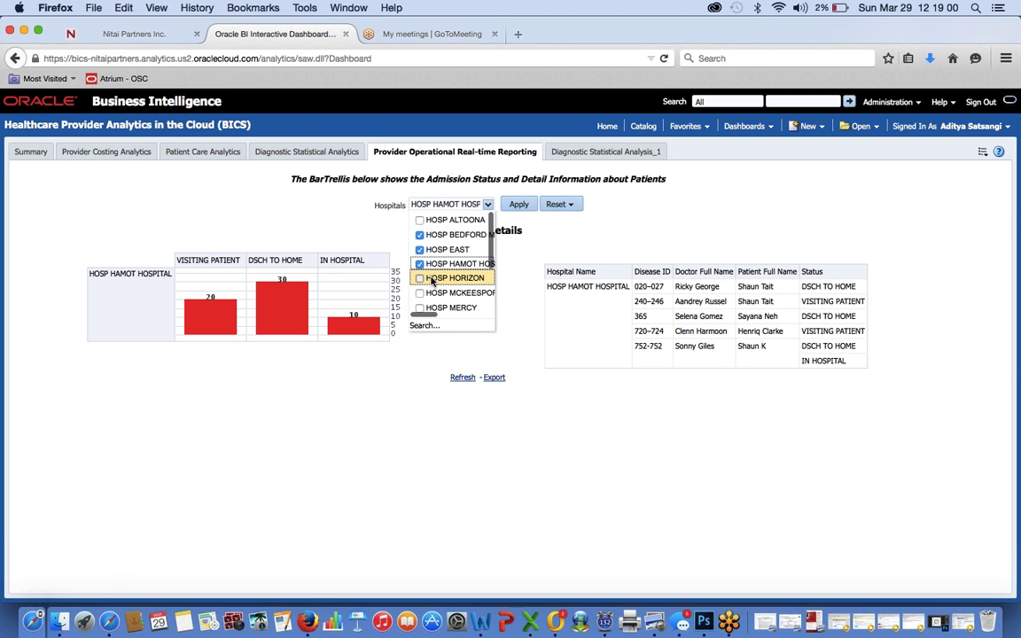
{"action": "left_click", "coordinate": [518, 204]}
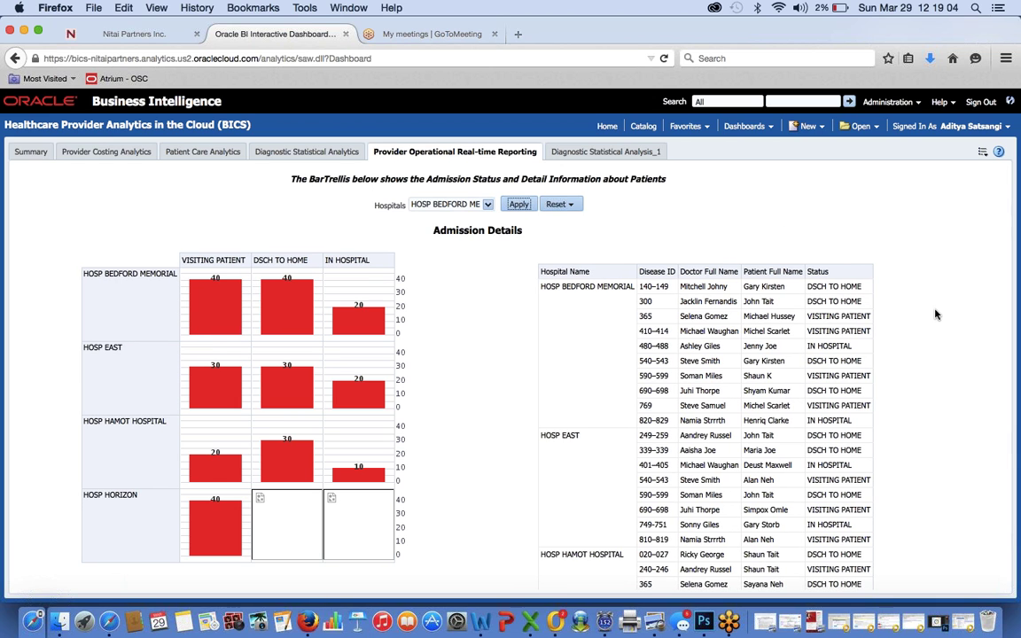
{"action": "scroll", "coordinate": [935, 313], "scroll_direction": "down", "scroll_amount": 4}
{"action": "scroll", "coordinate": [935, 314], "scroll_direction": "down", "scroll_amount": 1}
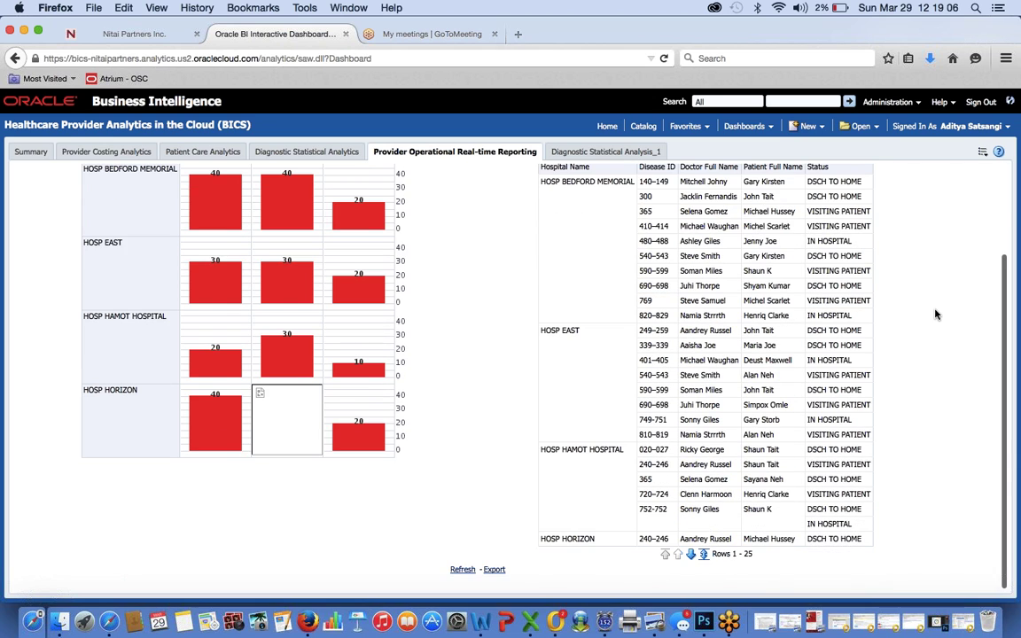
{"action": "scroll", "coordinate": [935, 314], "scroll_direction": "up", "scroll_amount": 5}
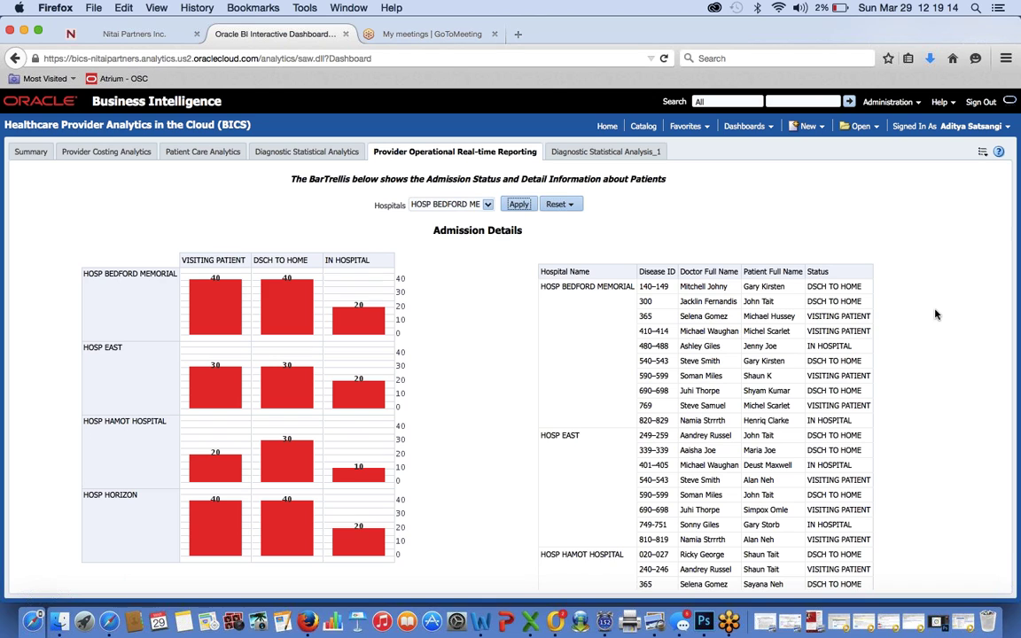
View Diagnostic Statistical Analysis_1's No Of Patients chart for HOSP BEDFORD MEMORIAL
{"action": "left_click", "coordinate": [634, 152]}
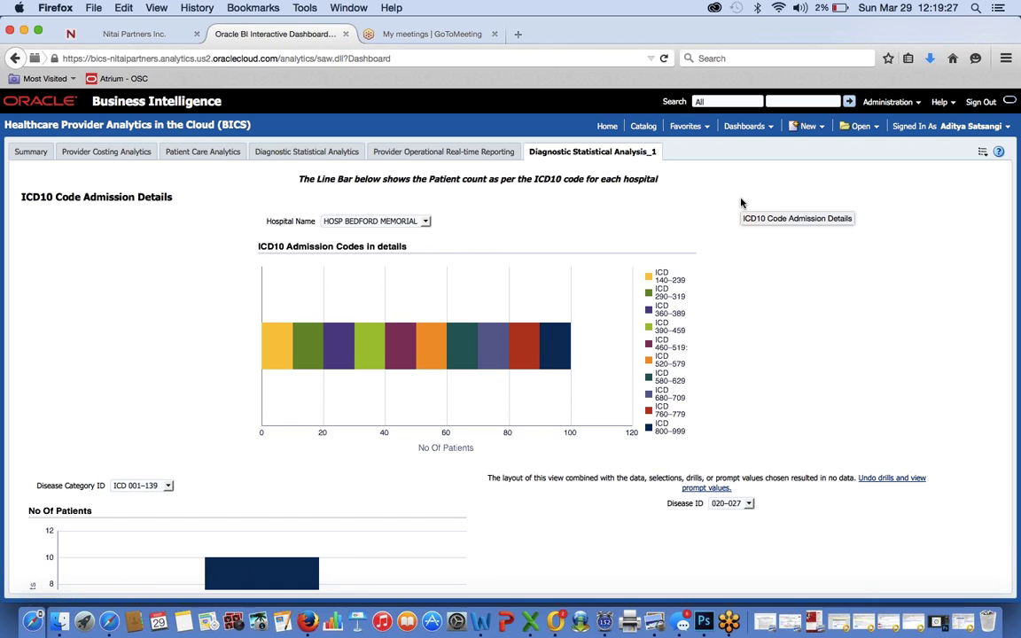
{"action": "scroll", "coordinate": [741, 203], "scroll_direction": "down", "scroll_amount": 3}
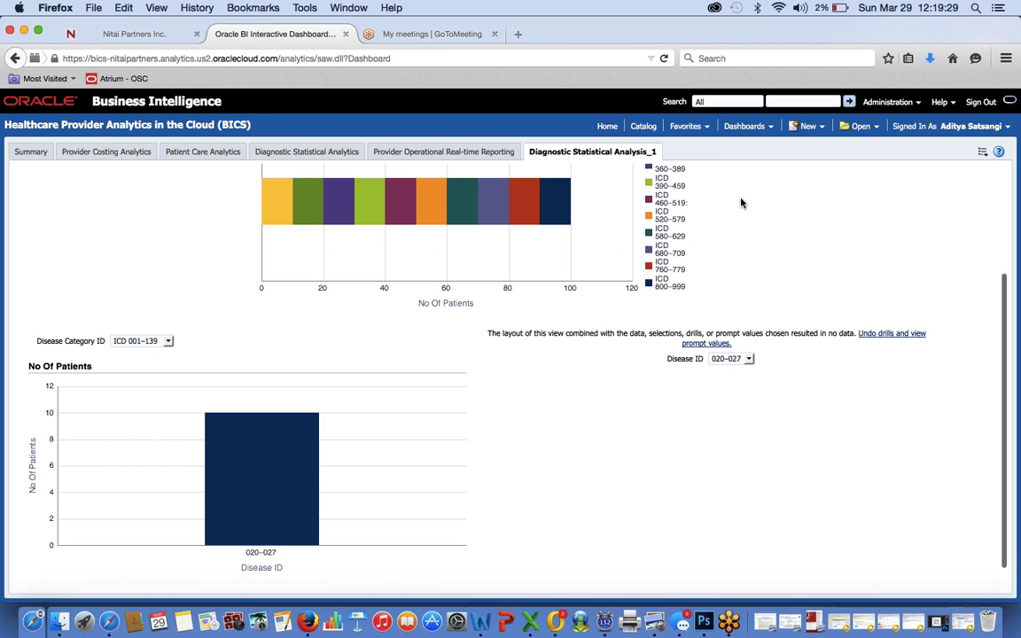
{"action": "left_click", "coordinate": [760, 128]}
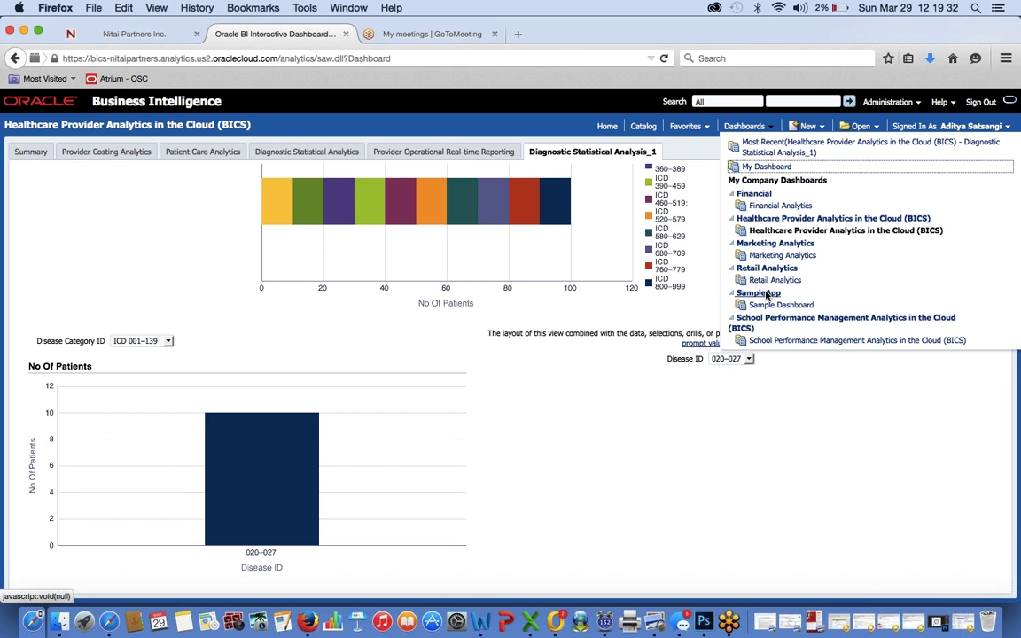
Open Marketing Analytics and scroll through the Summary's campaign gauges and revenue charts
{"action": "left_click", "coordinate": [780, 256]}
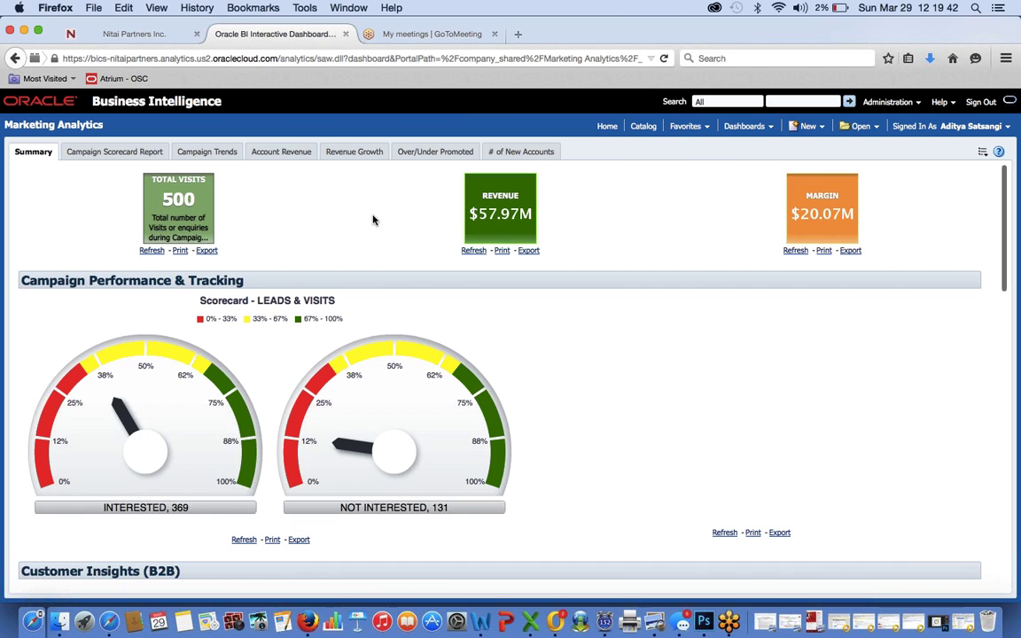
{"action": "scroll", "coordinate": [373, 218], "scroll_direction": "down", "scroll_amount": 3}
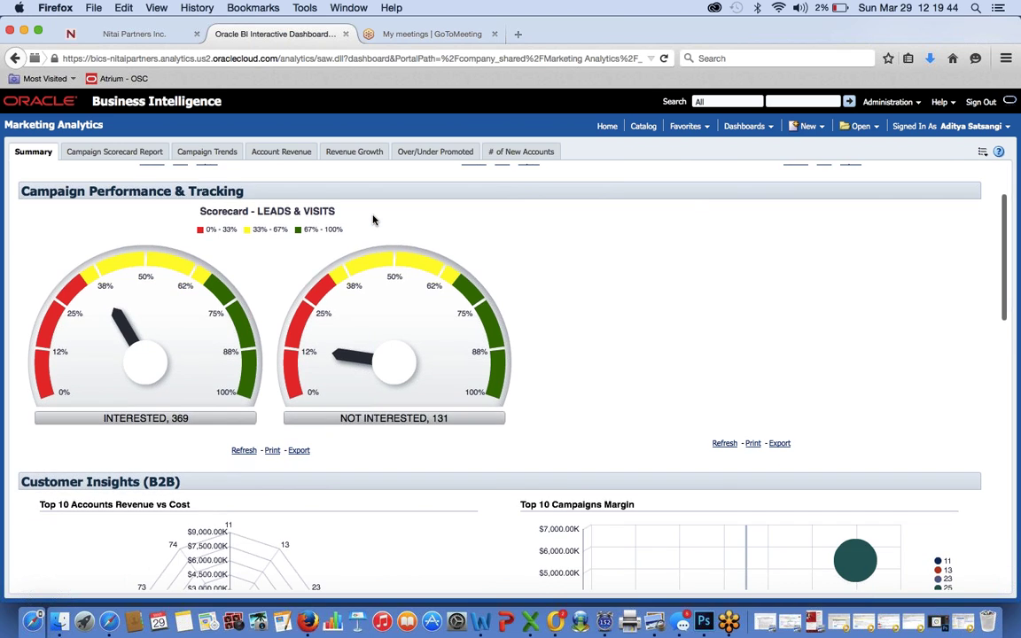
{"action": "scroll", "coordinate": [373, 219], "scroll_direction": "down", "scroll_amount": 10}
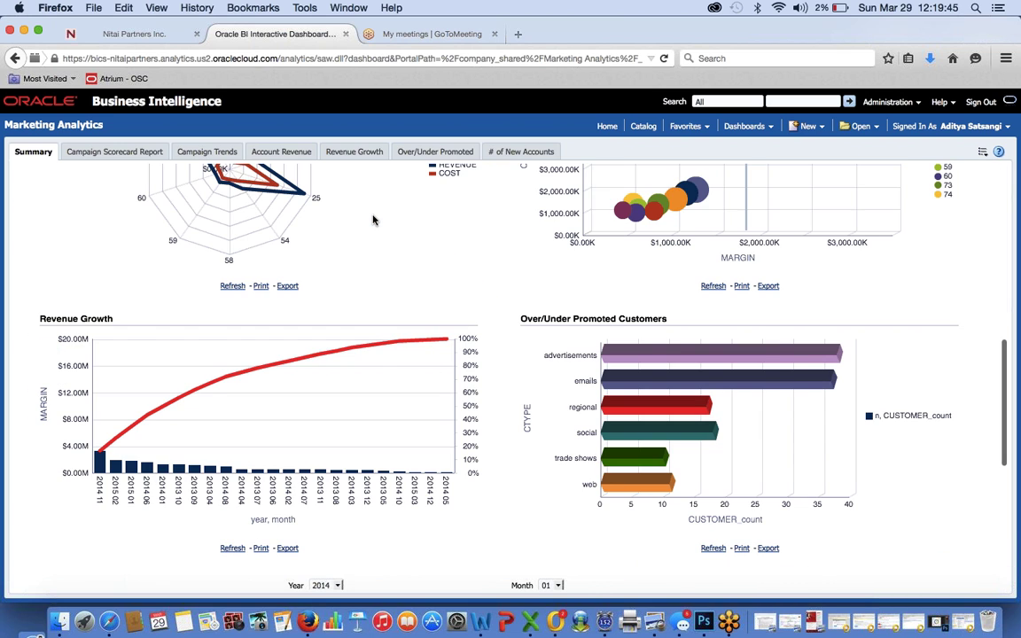
{"action": "scroll", "coordinate": [372, 221], "scroll_direction": "up", "scroll_amount": 3}
{"action": "scroll", "coordinate": [371, 221], "scroll_direction": "down", "scroll_amount": 4}
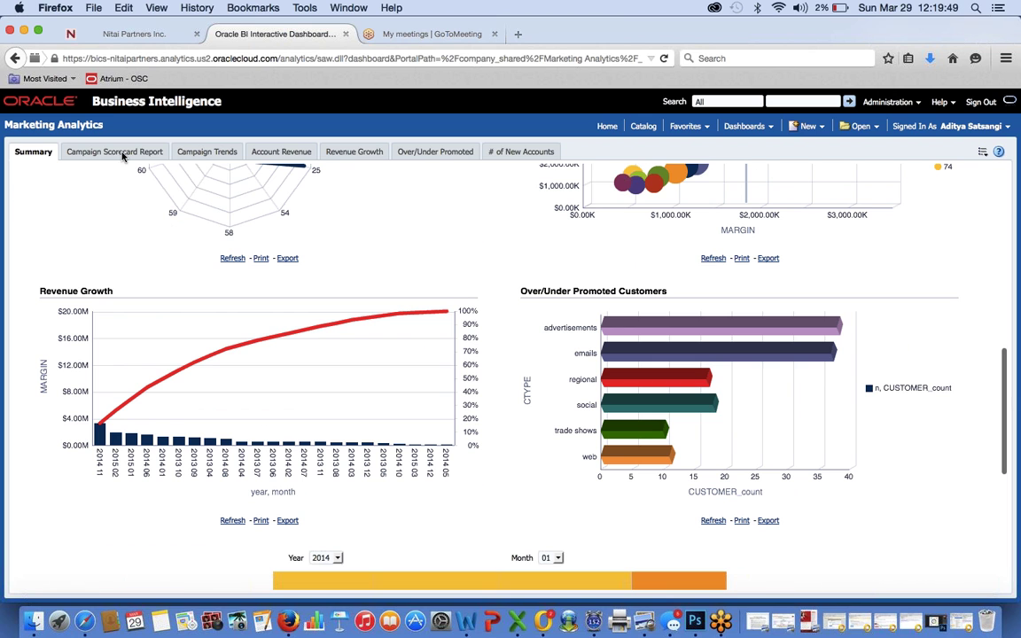
Browse the Campaign Scorecard Report and Campaign Trends pages
{"action": "left_click", "coordinate": [123, 153]}
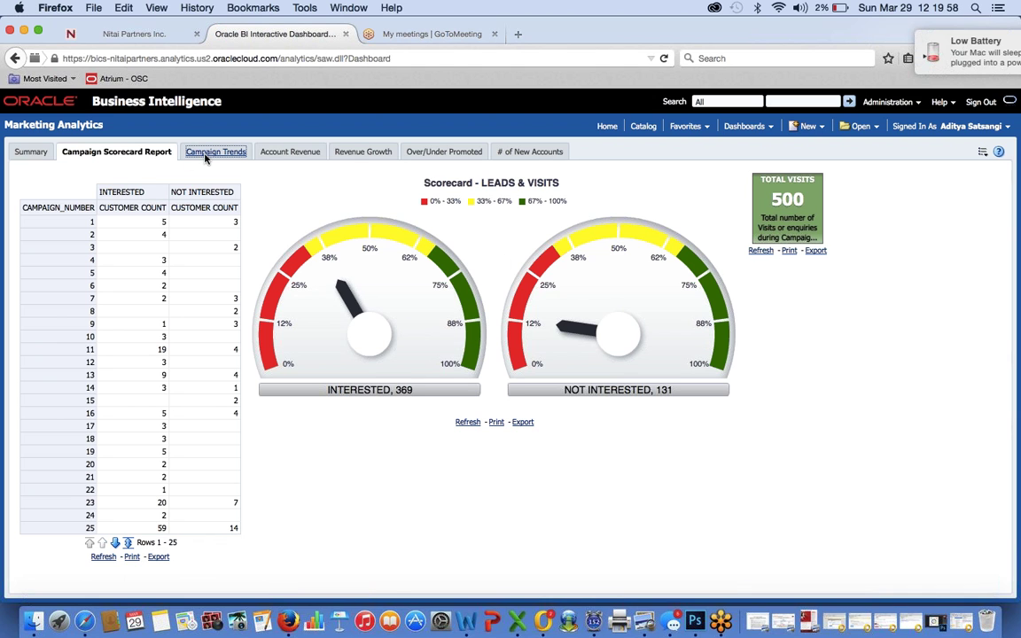
{"action": "left_click", "coordinate": [206, 154]}
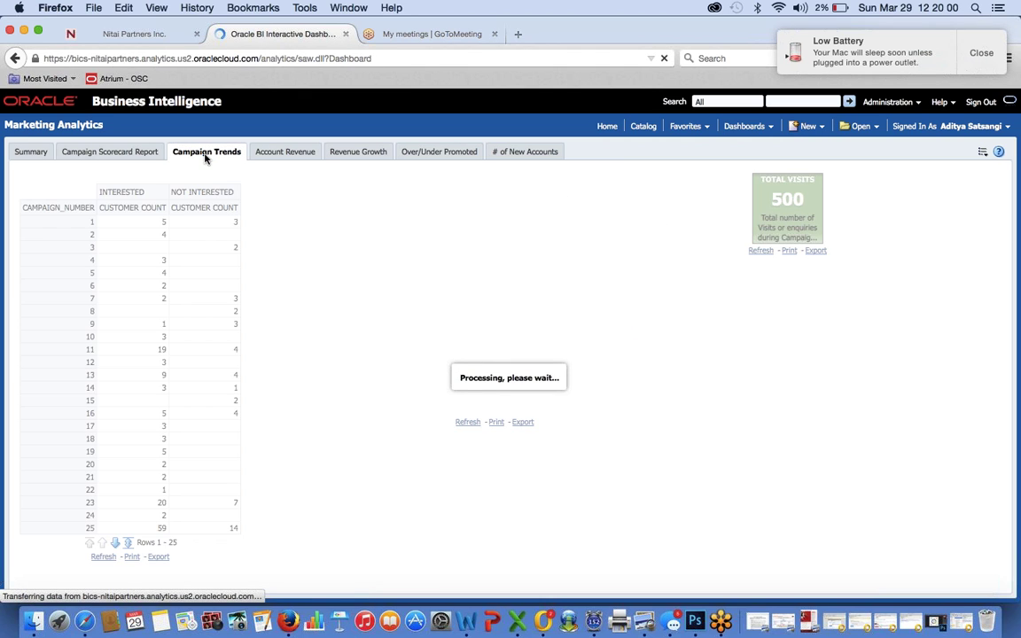
{"action": "left_click", "coordinate": [981, 54]}
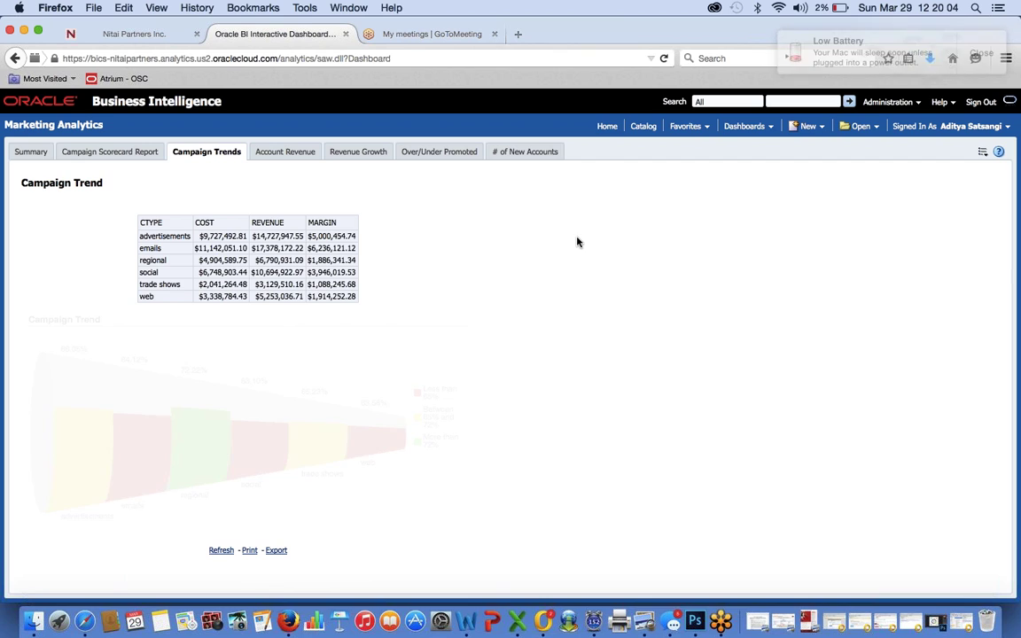
Run the top 10 revenue report from Account Revenue, then return to that page
{"action": "left_click", "coordinate": [302, 155]}
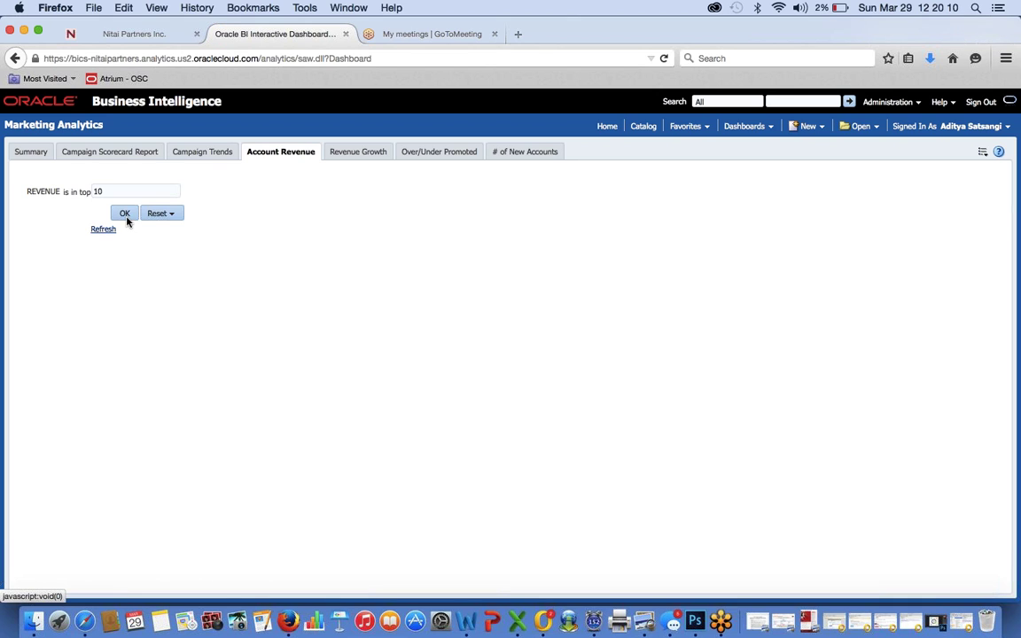
{"action": "left_click", "coordinate": [125, 216]}
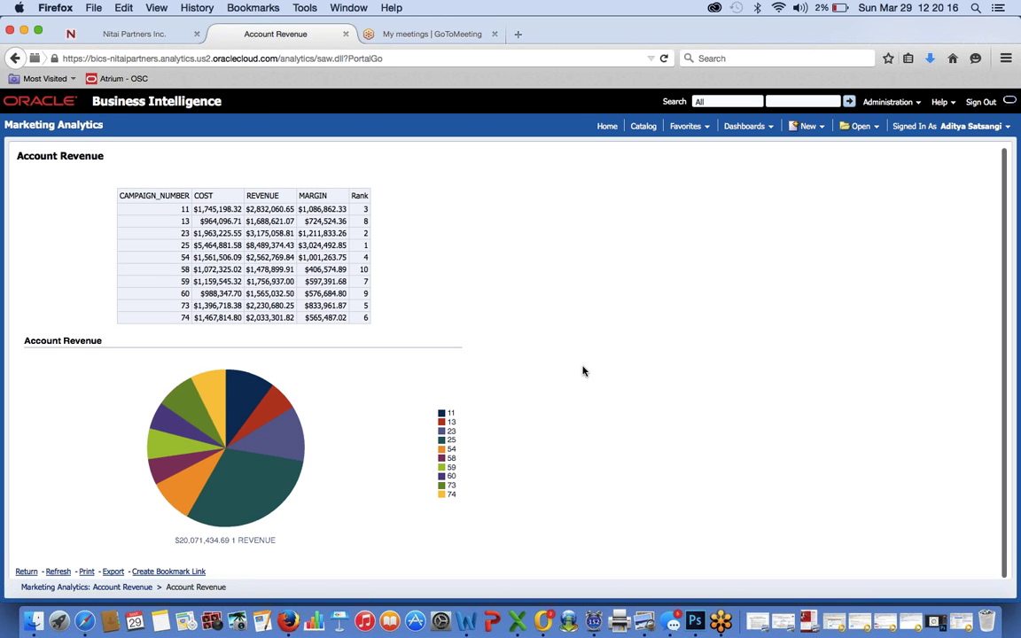
{"action": "left_click", "coordinate": [25, 571]}
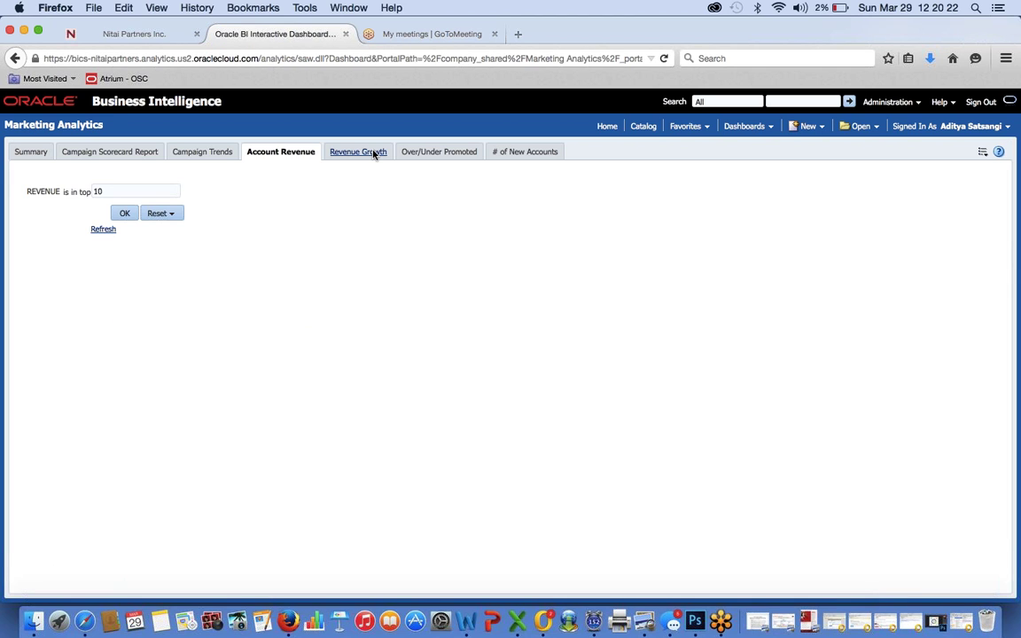
View the Revenue Growth, Over/Under Promoted and # of New Accounts pages, then bring up the dashboards list
{"action": "left_click", "coordinate": [374, 154]}
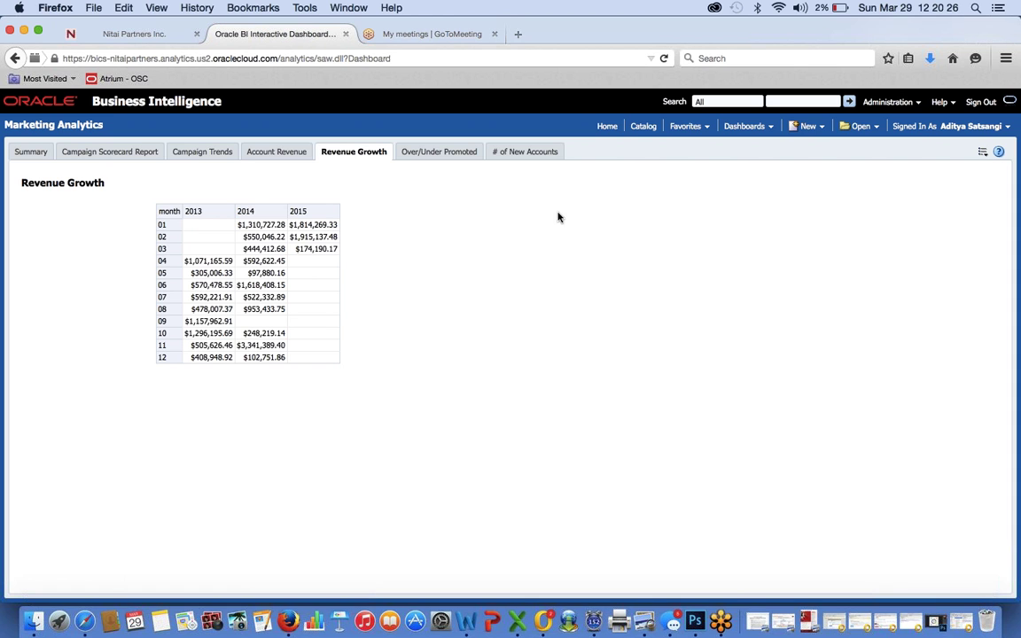
{"action": "left_click", "coordinate": [443, 153]}
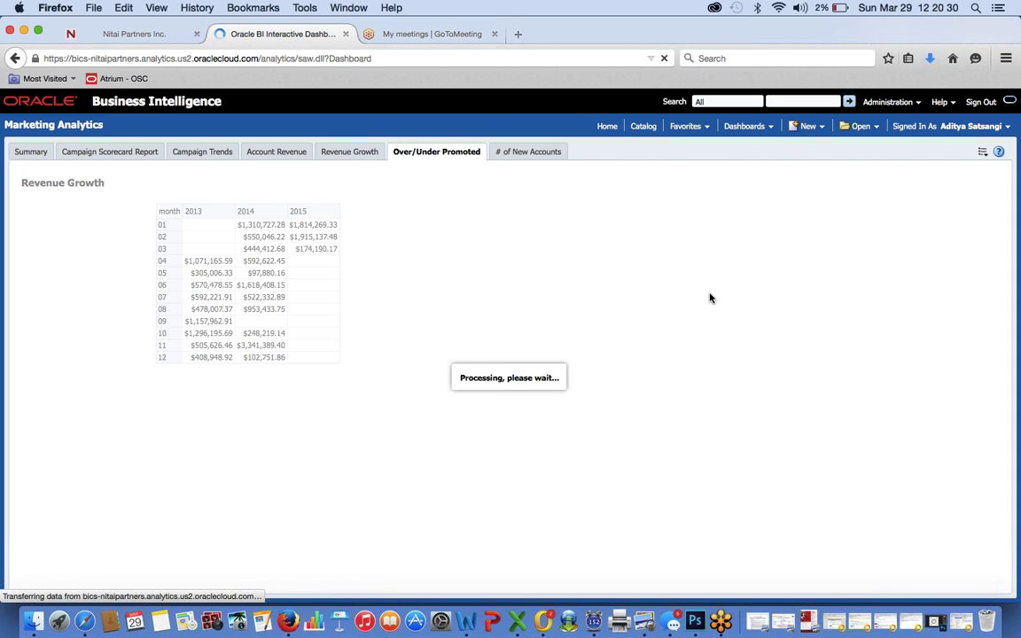
{"action": "left_click", "coordinate": [546, 154]}
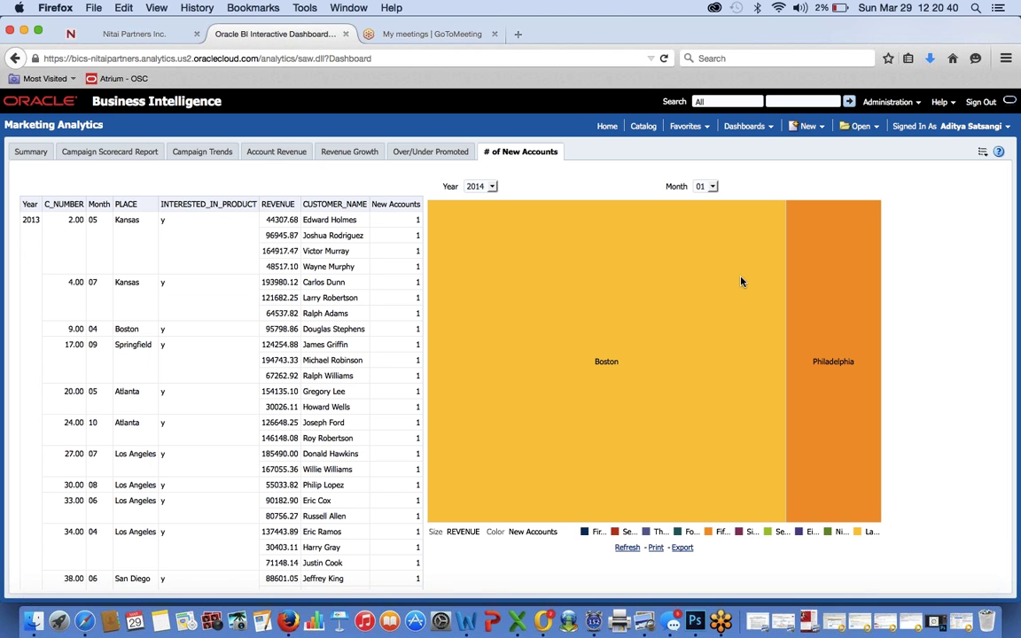
{"action": "left_click", "coordinate": [747, 127]}
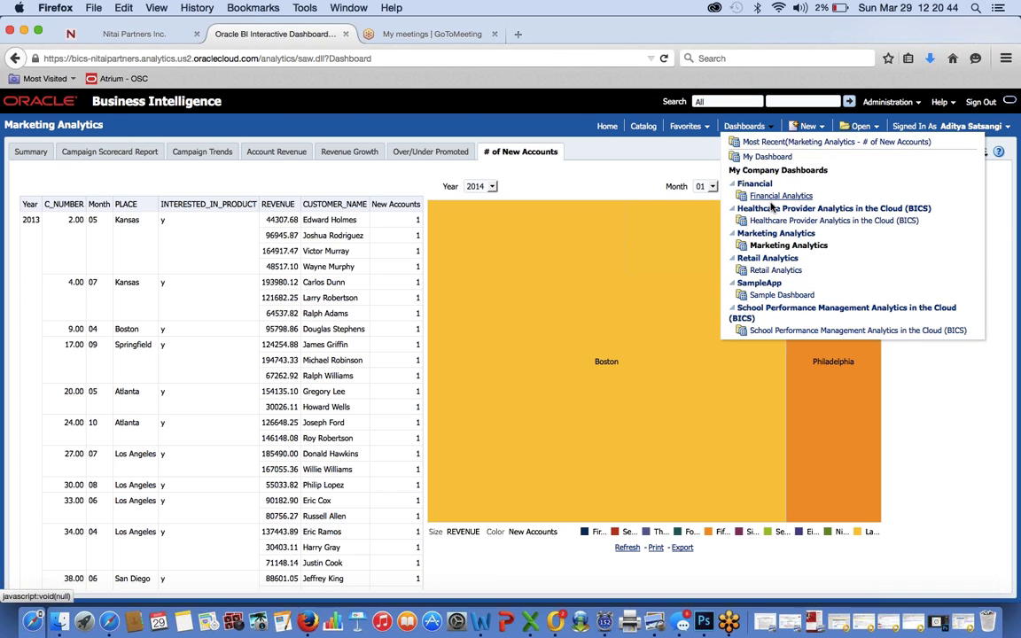
Switch to the Financial Analytics dashboard and scroll its Summary down to the Receivables and Payment Performance panels
{"action": "left_click", "coordinate": [768, 196]}
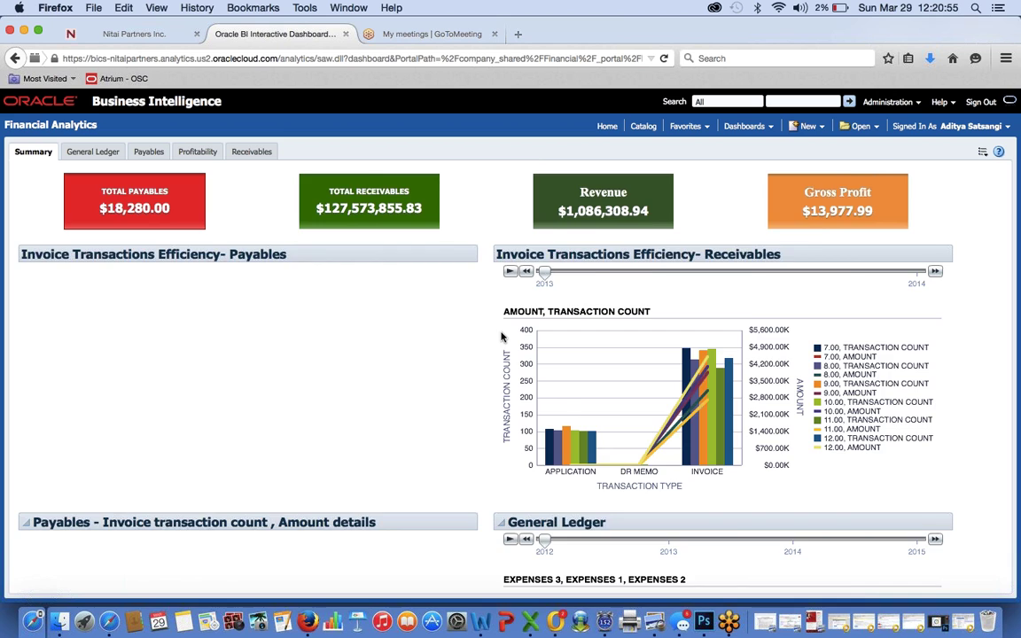
{"action": "scroll", "coordinate": [500, 337], "scroll_direction": "down", "scroll_amount": 4}
{"action": "scroll", "coordinate": [501, 337], "scroll_direction": "down", "scroll_amount": 2}
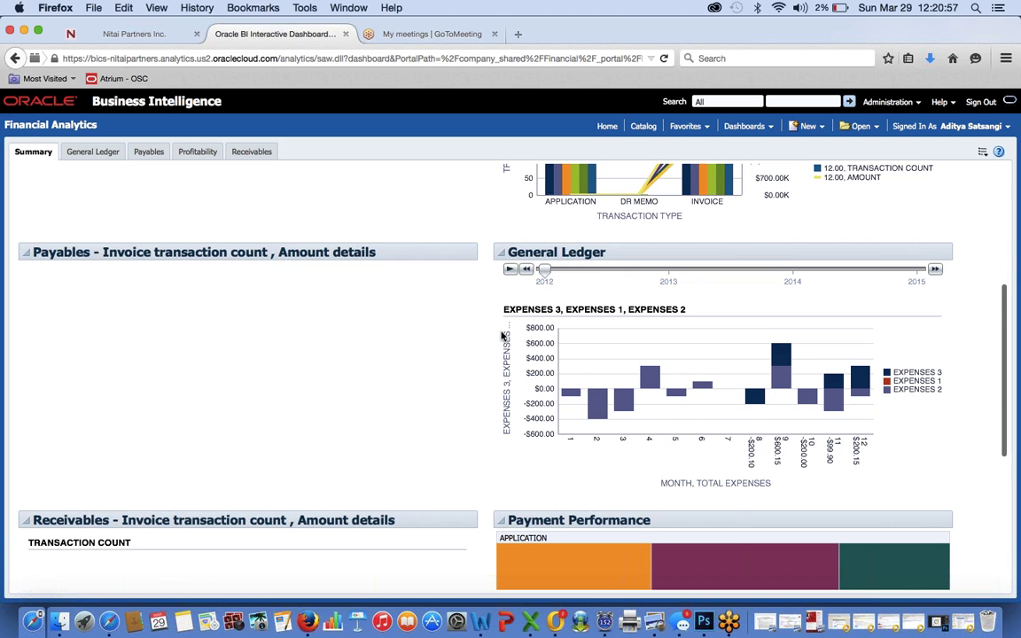
{"action": "scroll", "coordinate": [501, 337], "scroll_direction": "down", "scroll_amount": 2}
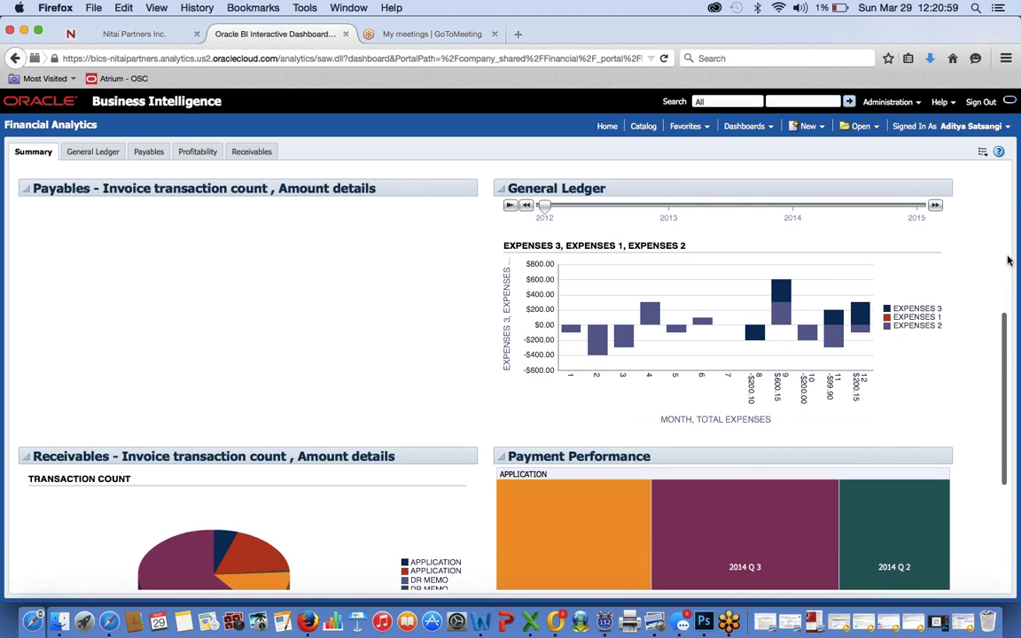
{"action": "scroll", "coordinate": [1007, 259], "scroll_direction": "down", "scroll_amount": 5}
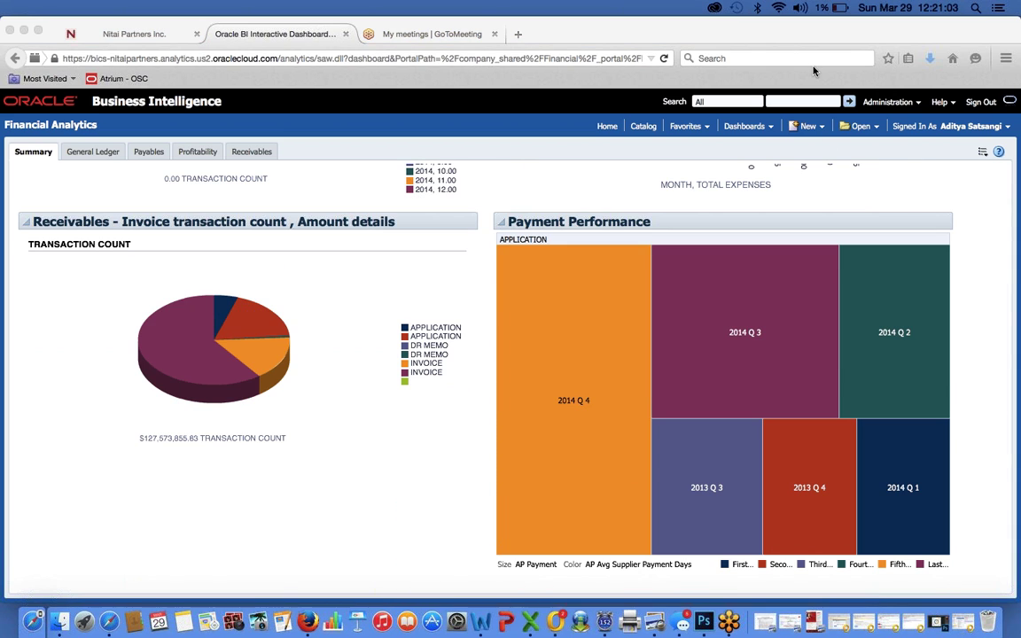